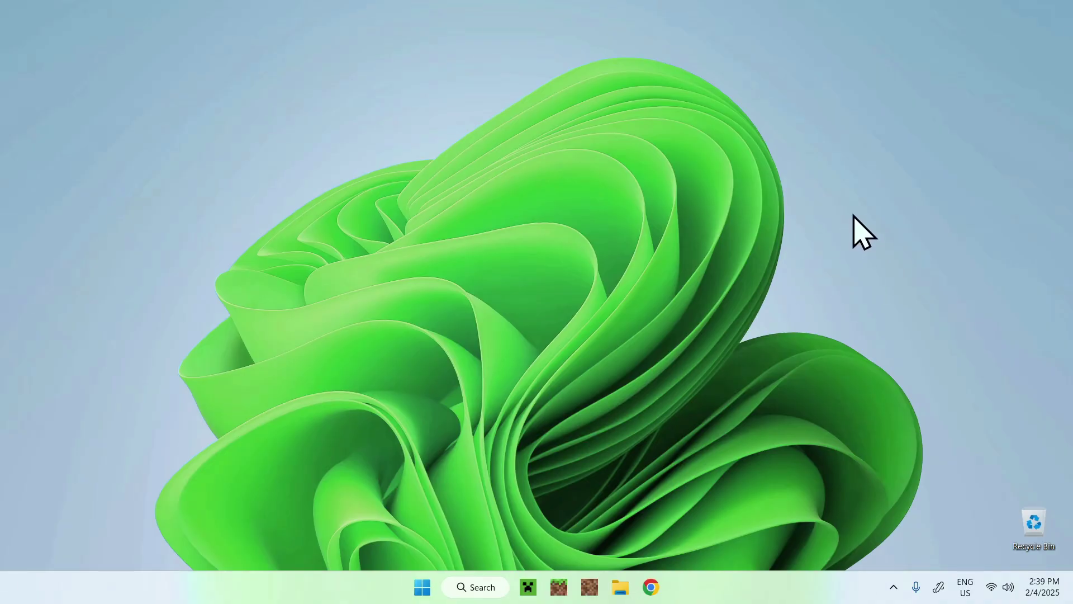
Step: Search Google for Modrinth in Chrome and open modrinth.com
left_click(651, 587)
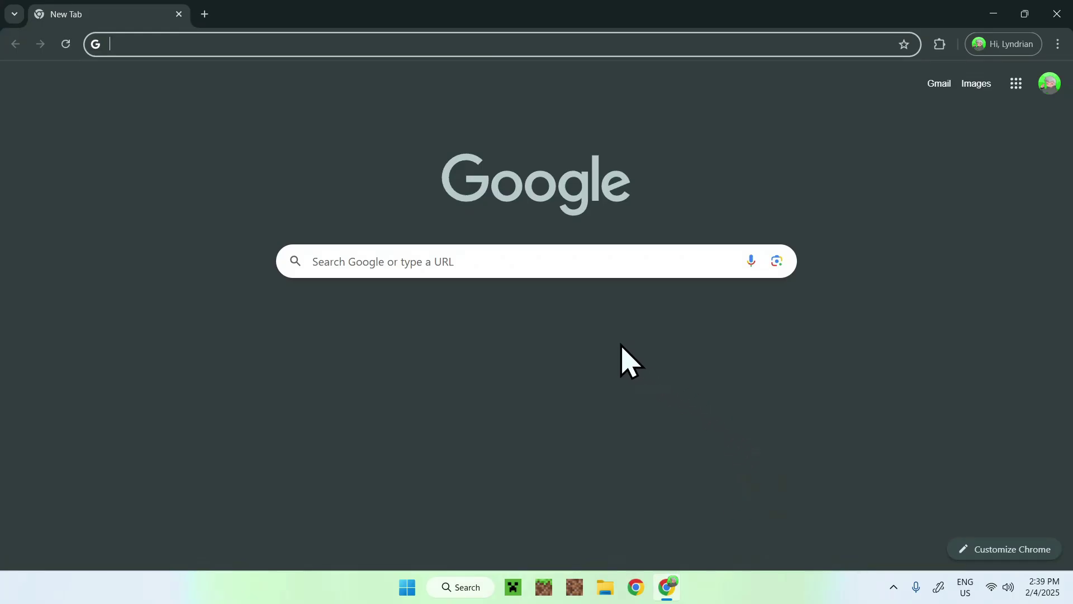
left_click(674, 262)
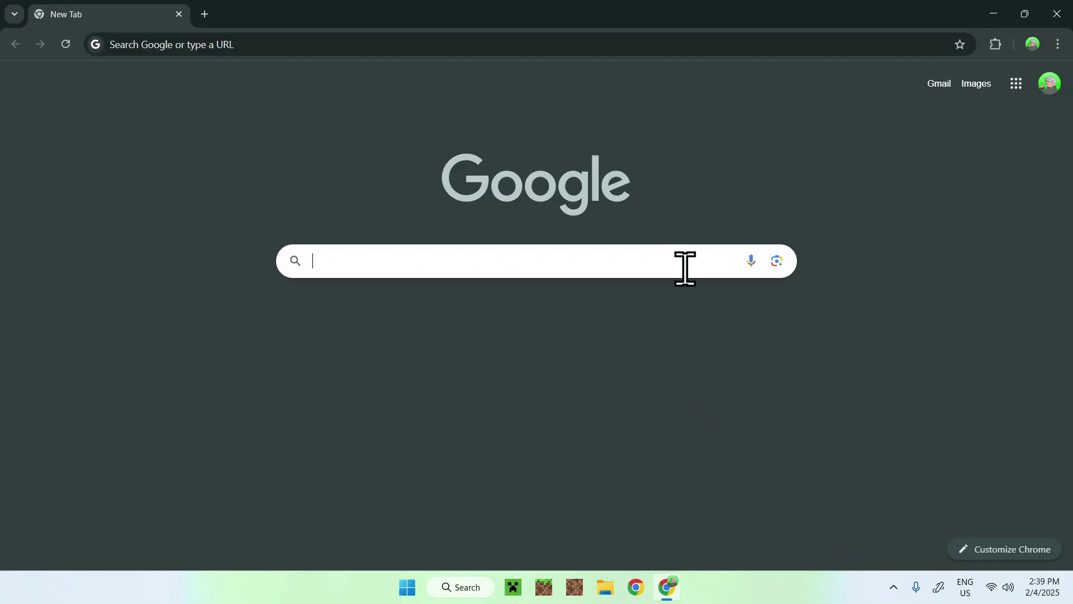
type("Modrinth")
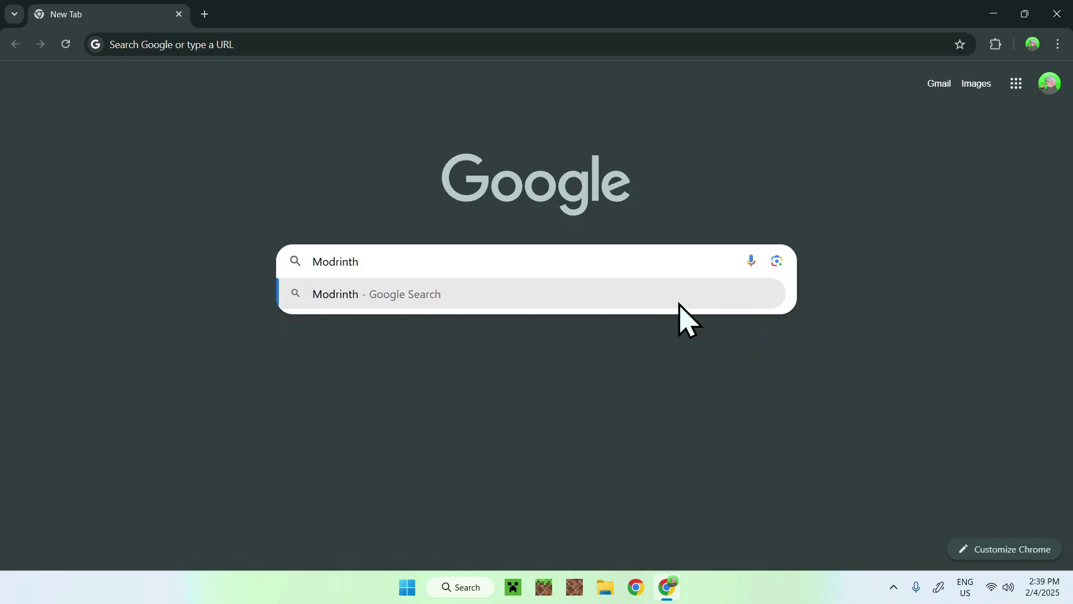
key("Return")
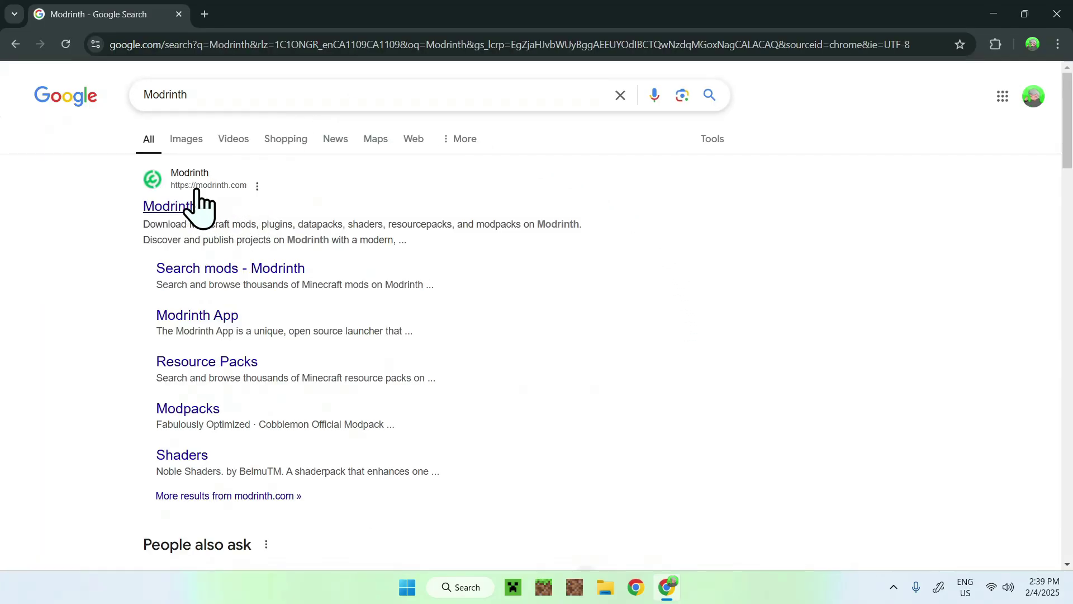
left_click(159, 209)
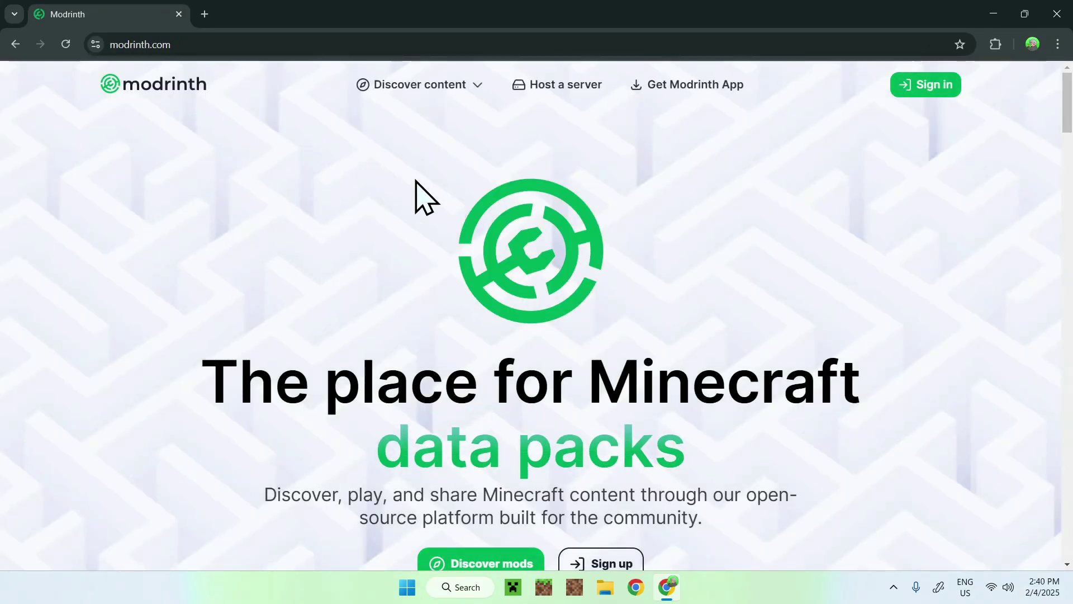
Step: Browse the Modpacks catalogue and open the Fabulously Optimized page
left_click(414, 88)
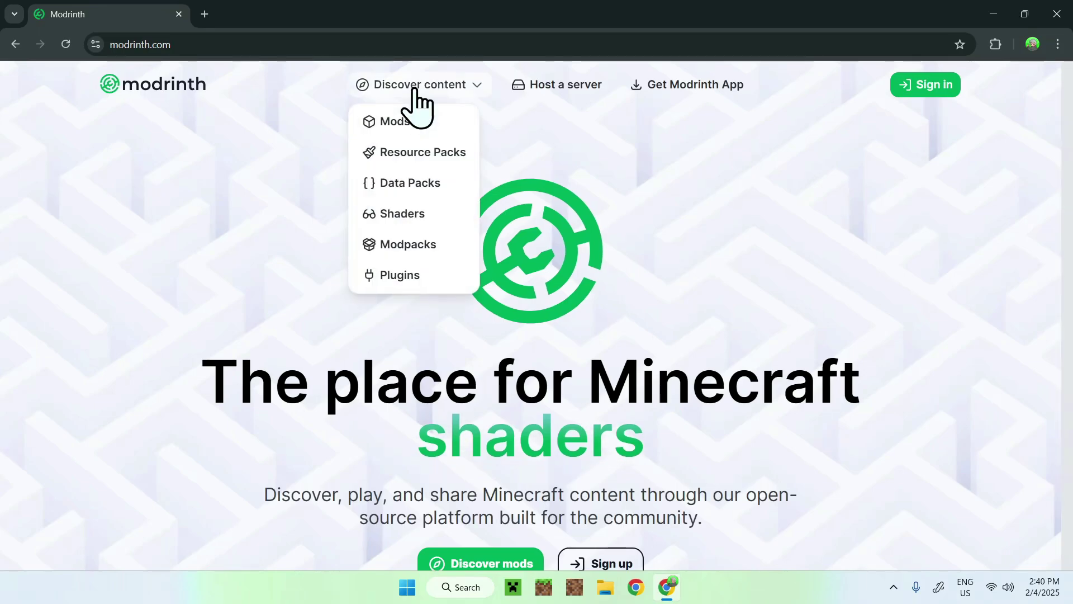
left_click(405, 248)
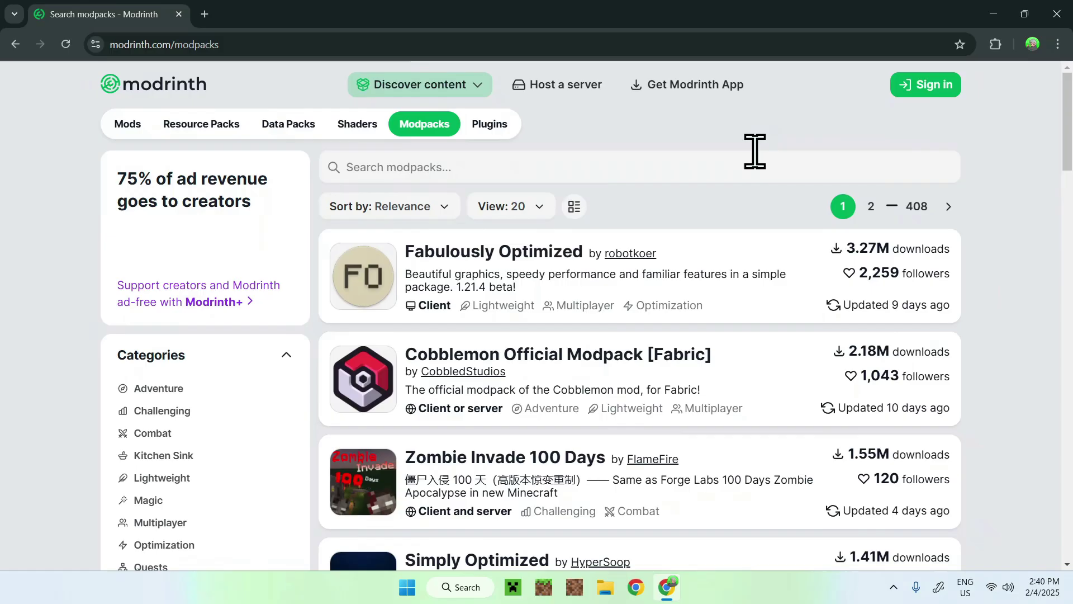
left_click(703, 166)
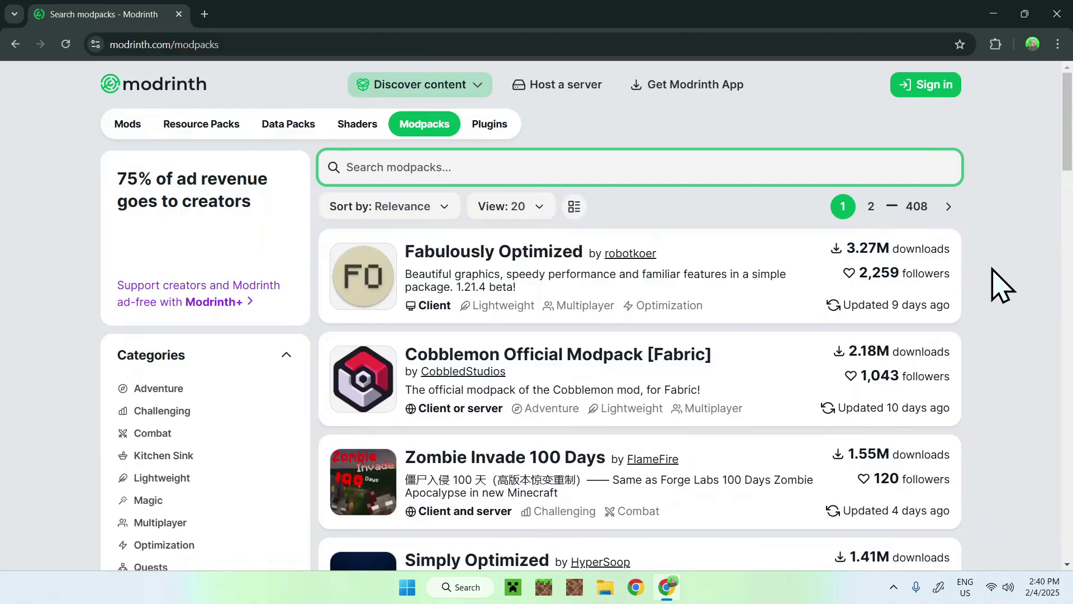
left_click(492, 253)
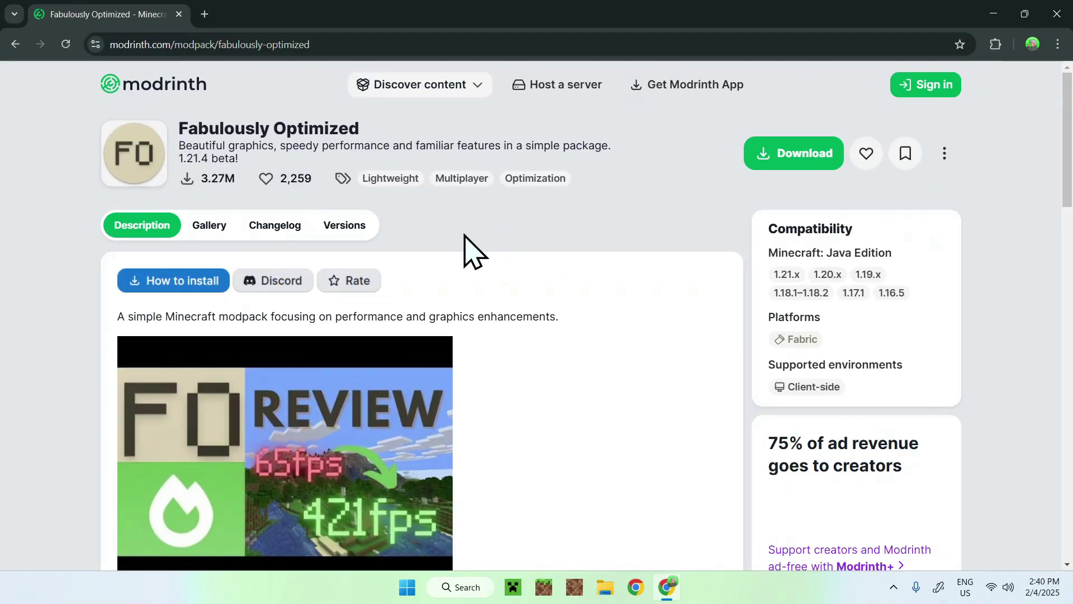
Step: Filter the Fabulously Optimized Versions tab to game version 1.21.4
left_click(347, 229)
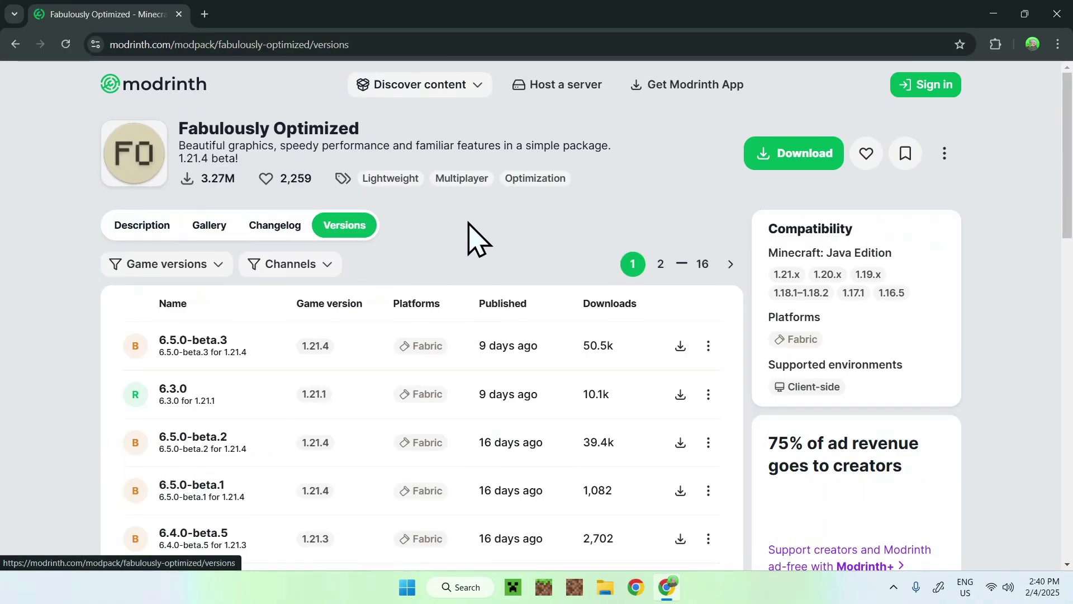
left_click(202, 267)
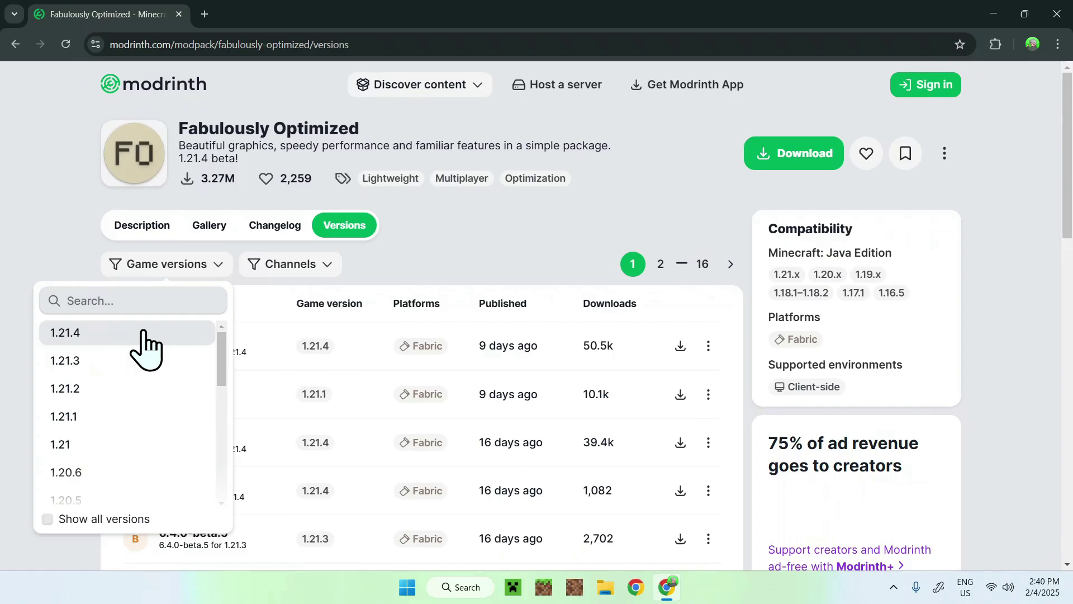
left_click(146, 346)
left_click(459, 256)
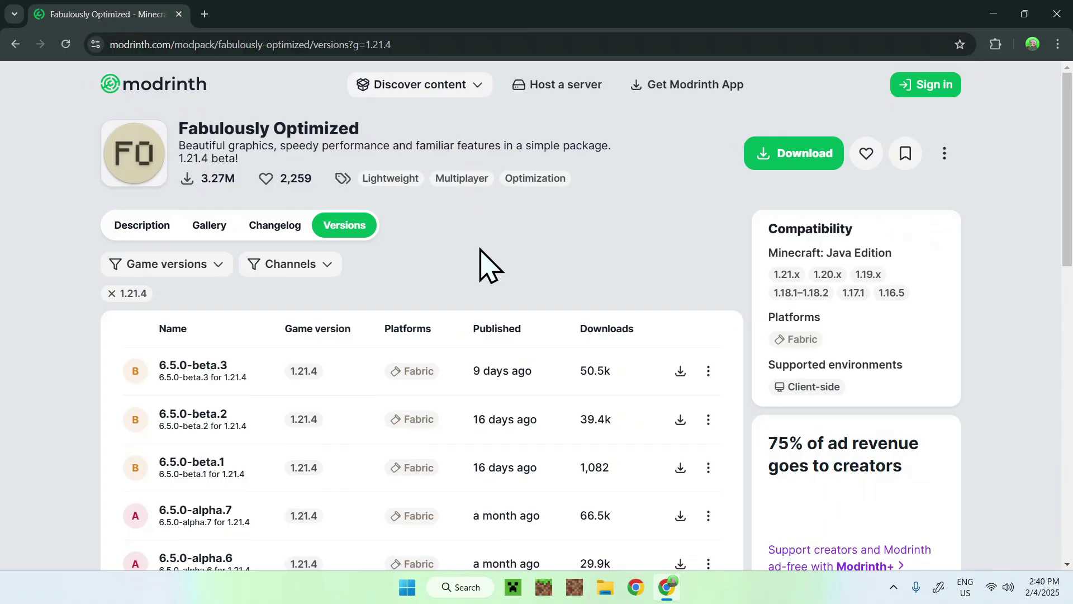
Step: Search Google for 'MRPACK To ZIP' in a new tab and open Modrinth Pack to Zip Converter
left_click(205, 14)
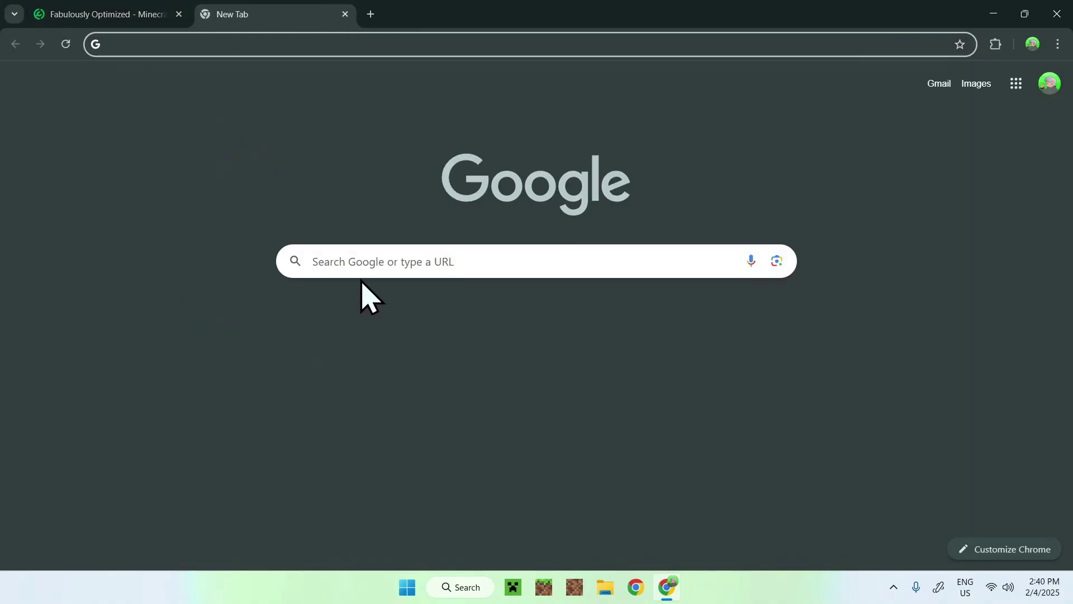
left_click(345, 260)
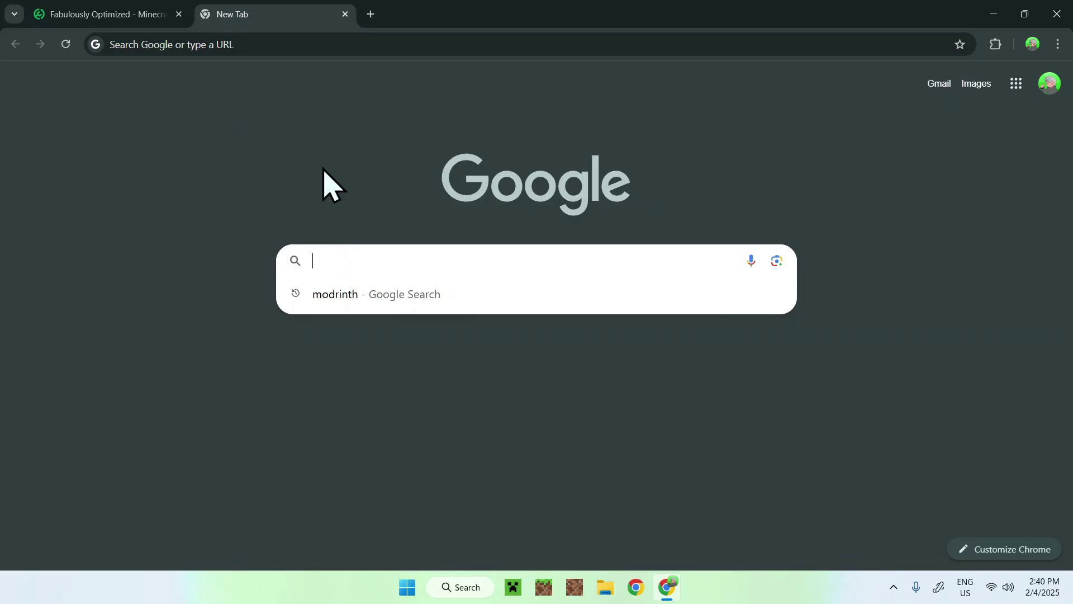
type("MRPACK To ZIP")
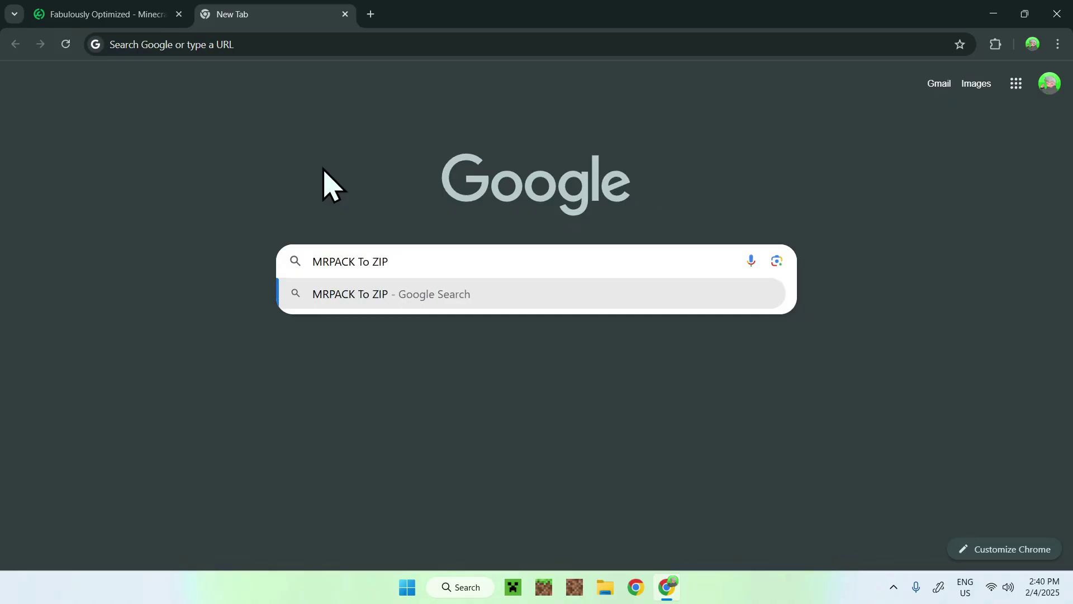
key("Return")
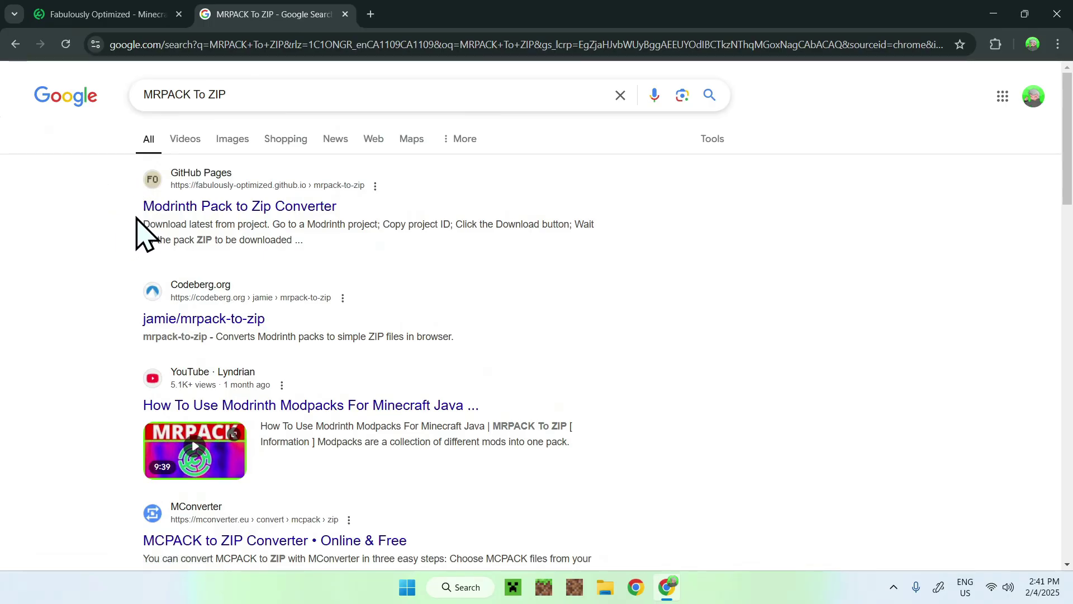
left_click(231, 210)
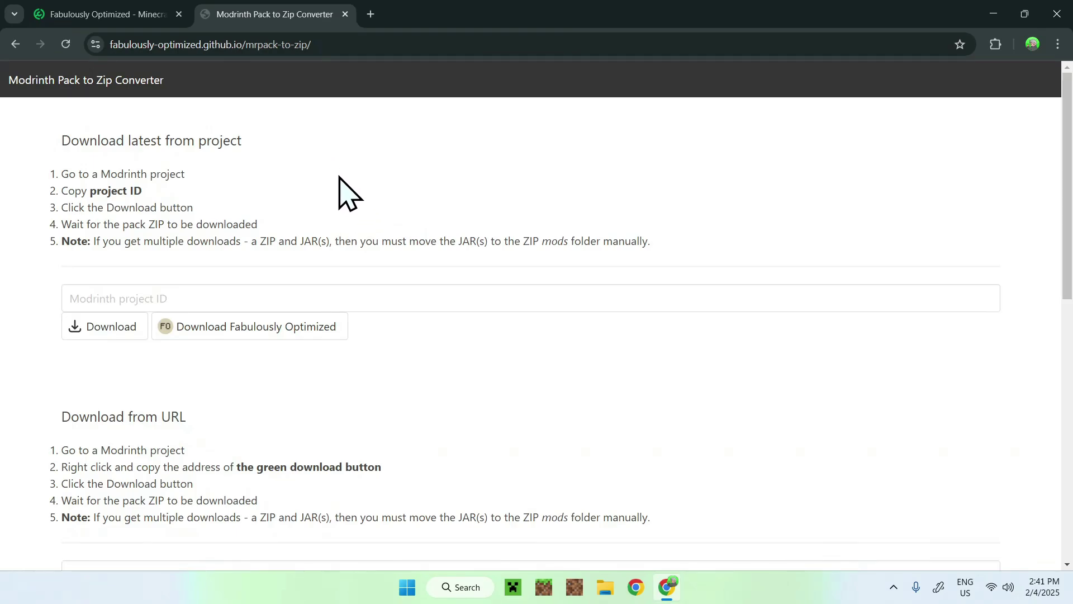
left_click(107, 14)
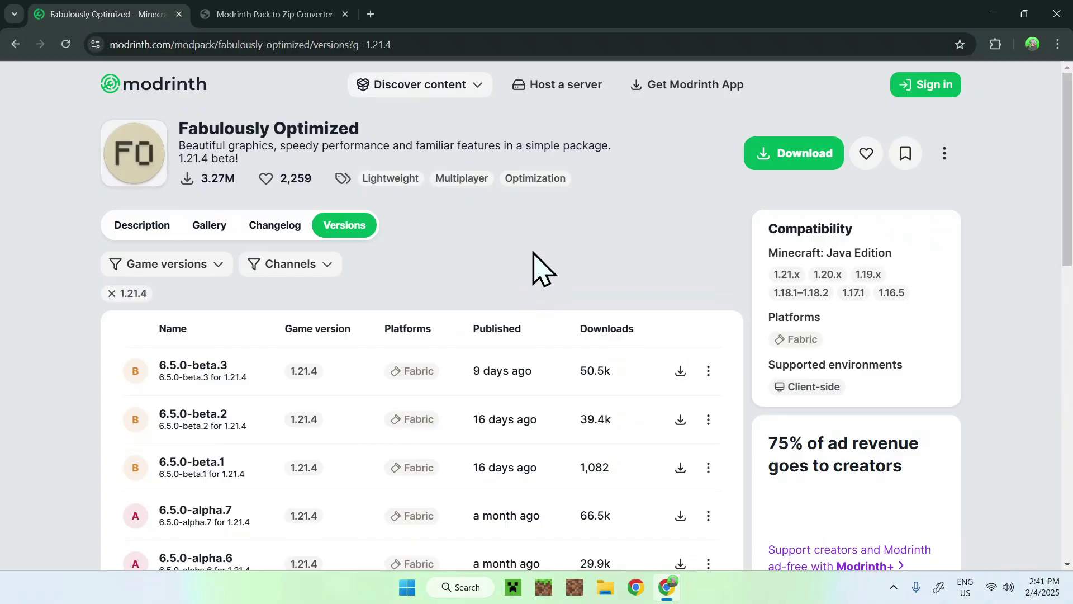
Step: Copy the 6.5.0-beta.3 download link and paste it into the converter's mrpack URL field
left_click(682, 372)
right_click(681, 371)
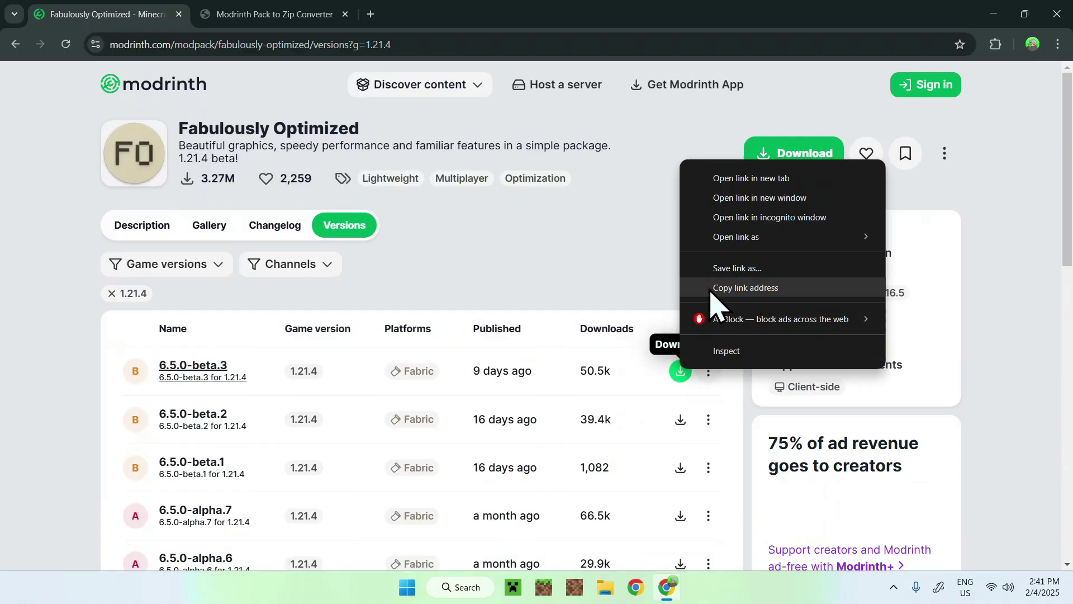
left_click(754, 290)
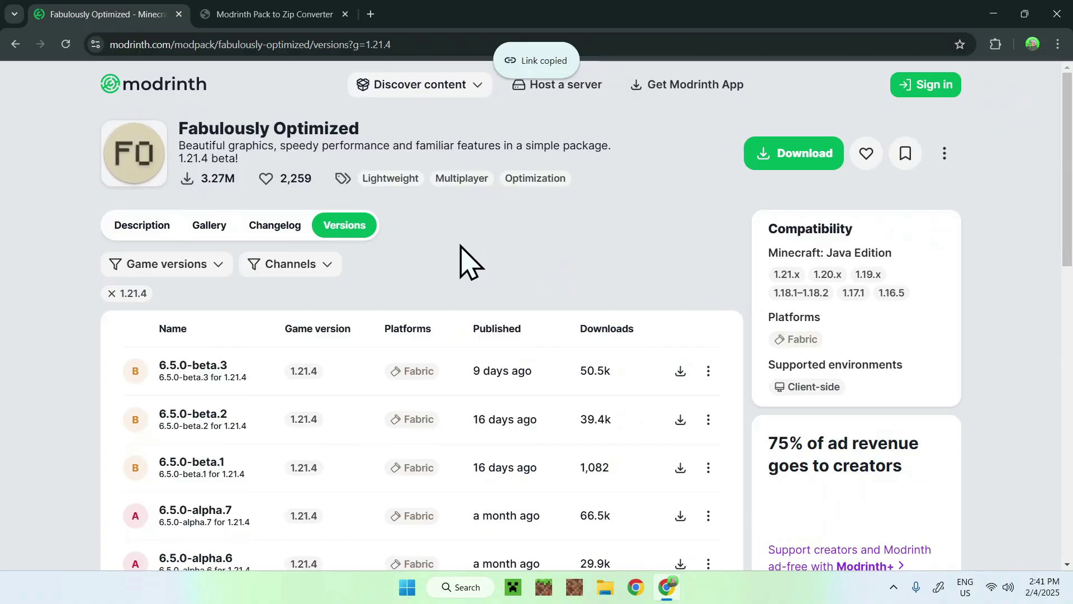
left_click(282, 25)
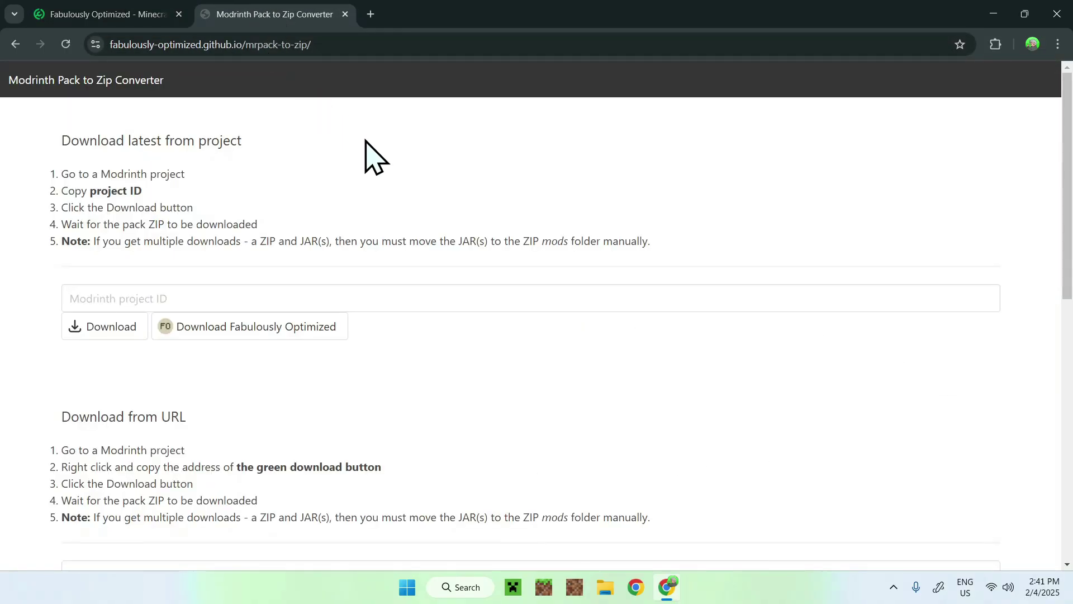
scroll(366, 141, "down", 3)
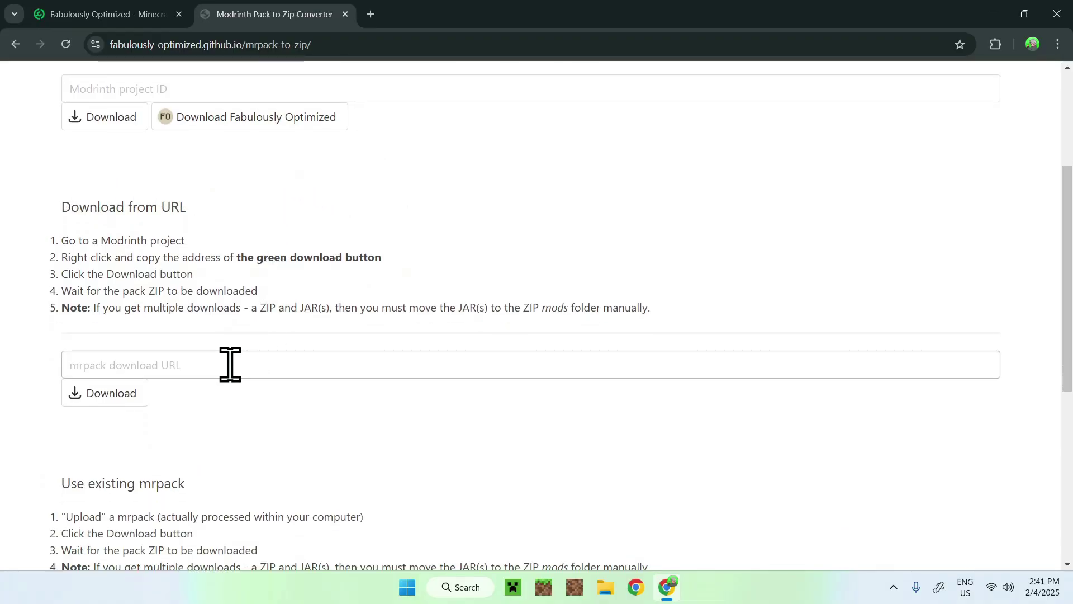
left_click(200, 363)
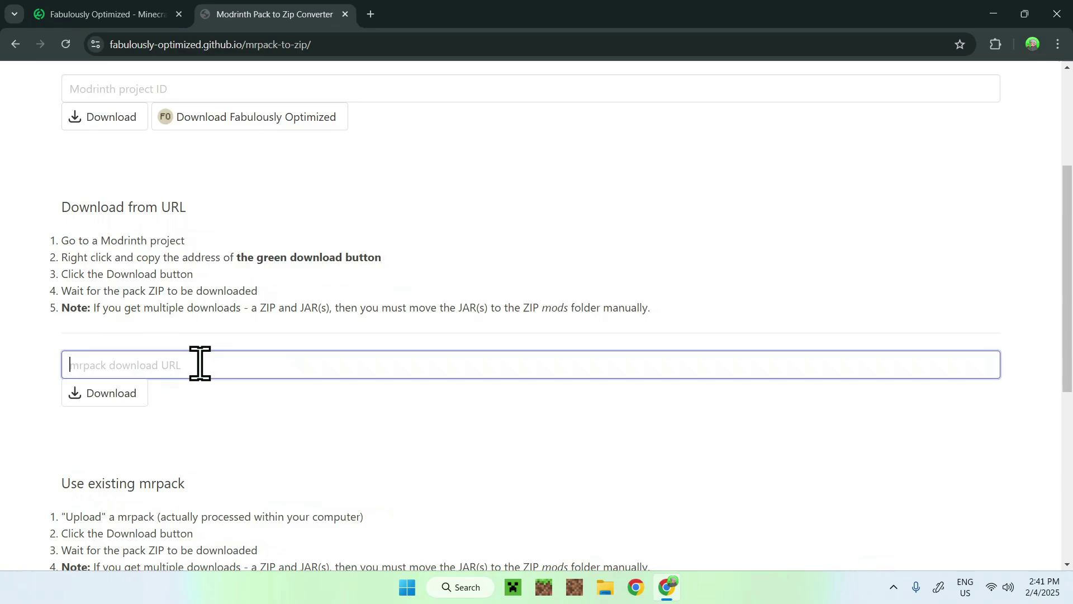
right_click(200, 364)
left_click(291, 172)
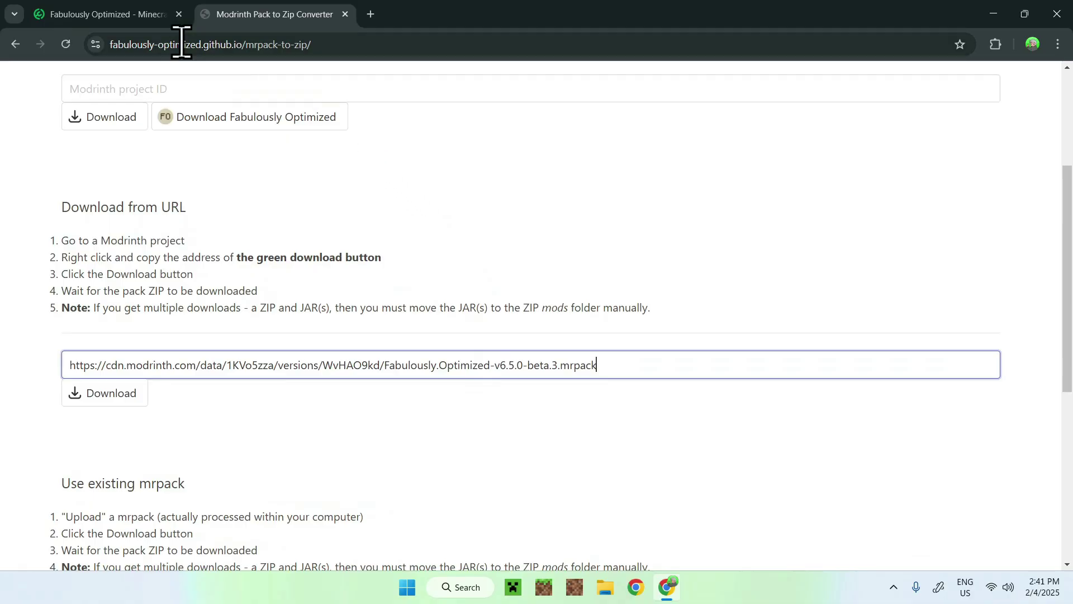
Step: Convert and download Fabulously Optimized-6.5.0-beta.3.zip (30.3 MB), then open a blank tab
left_click(114, 23)
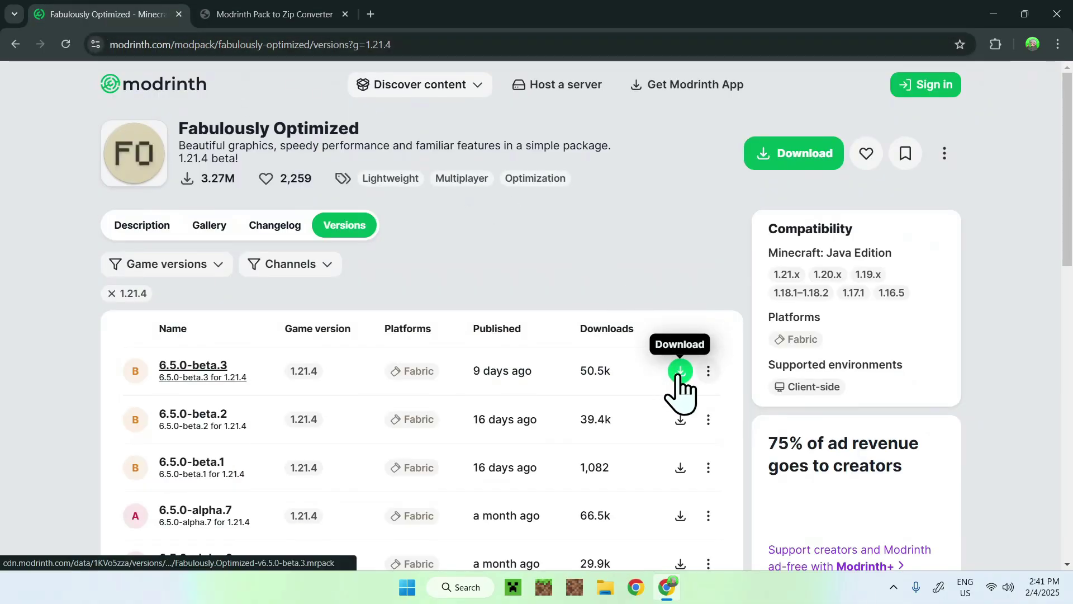
left_click(286, 17)
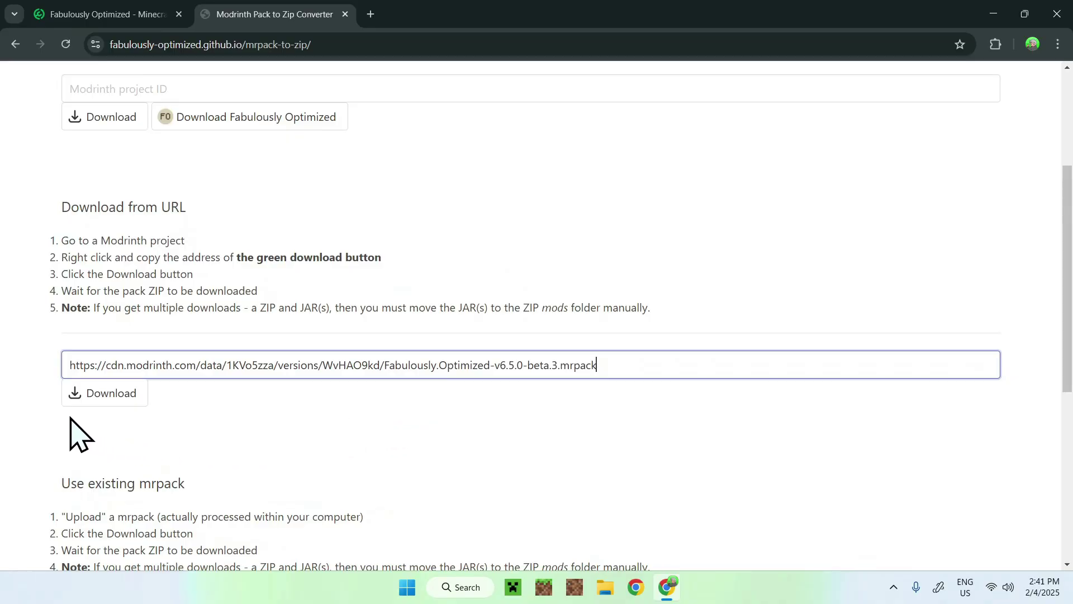
left_click(101, 395)
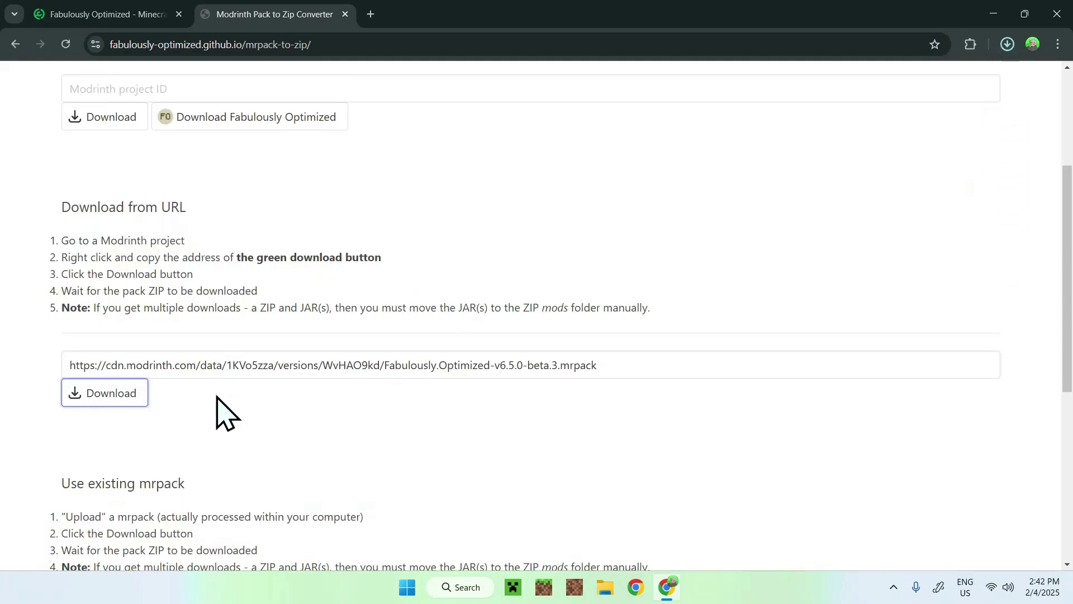
left_click(1006, 44)
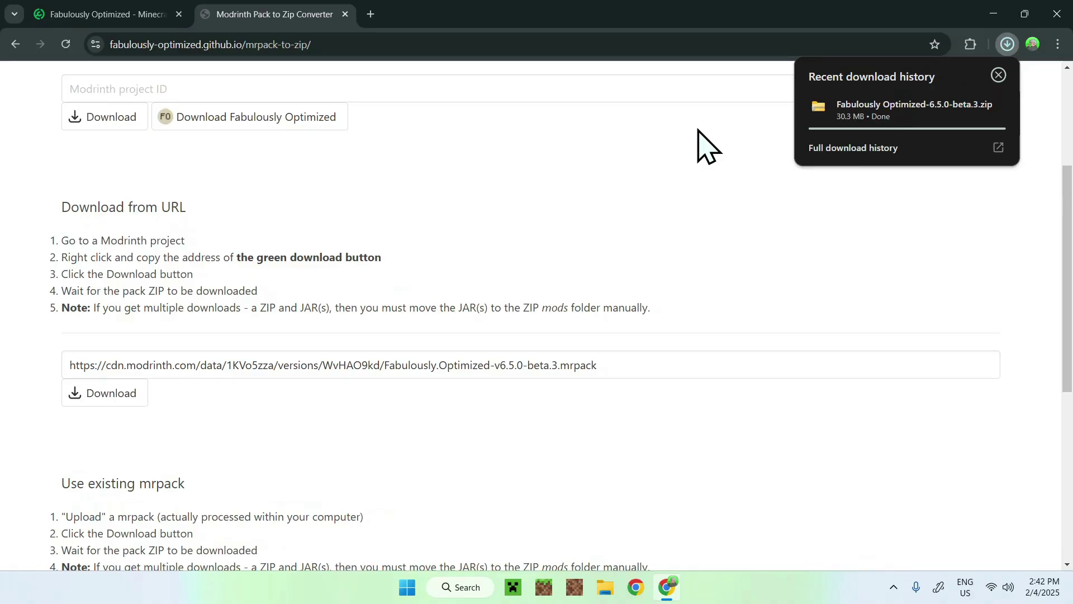
left_click(367, 10)
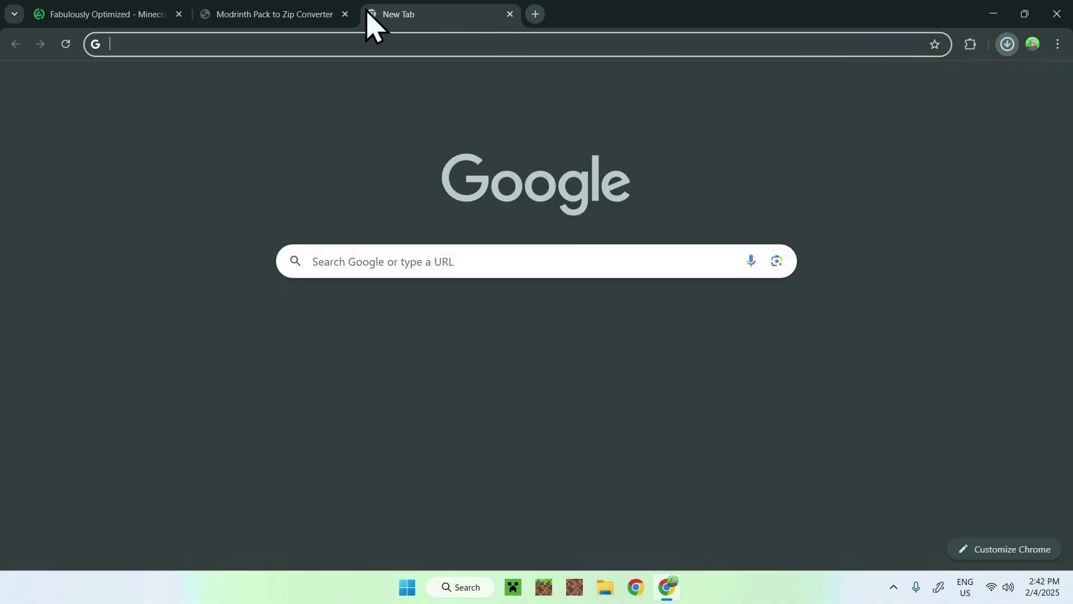
Step: Search Google for Fabric and download the Fabric installer for Windows from fabricmc.net
left_click(110, 23)
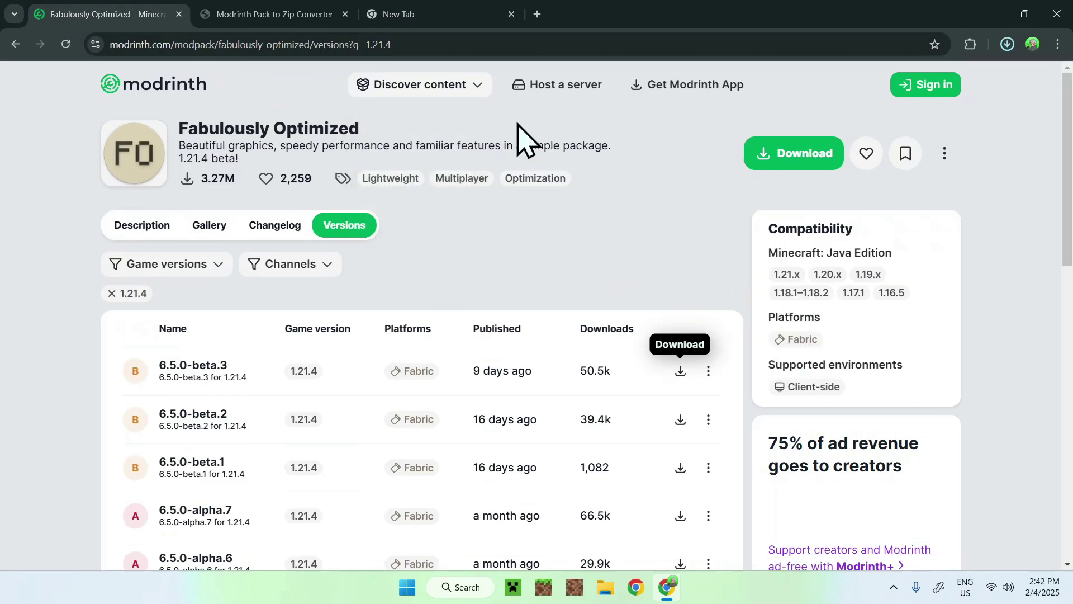
left_click(404, 16)
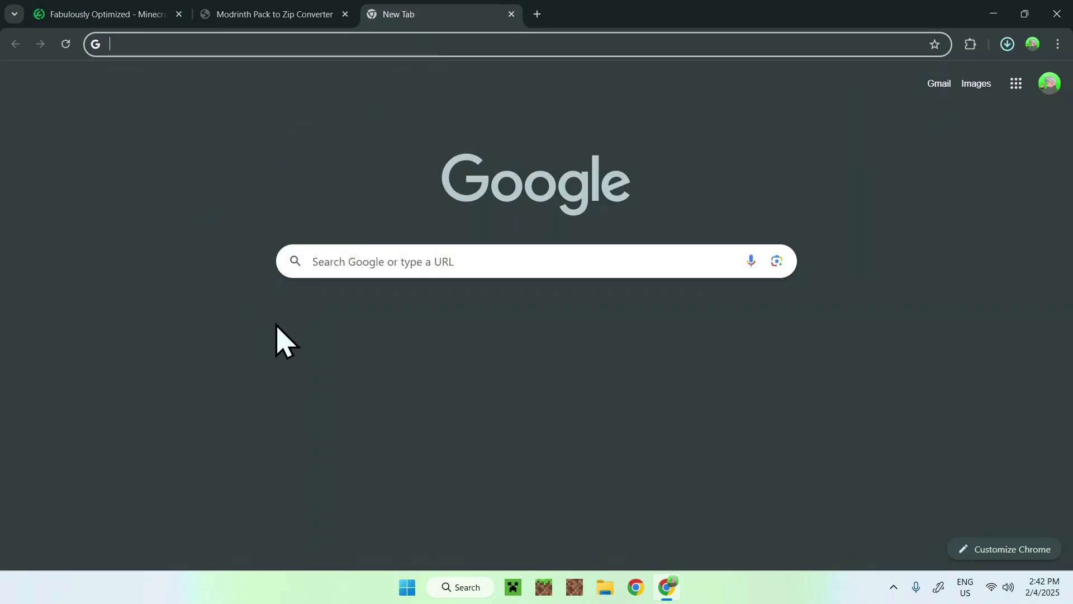
left_click(361, 261)
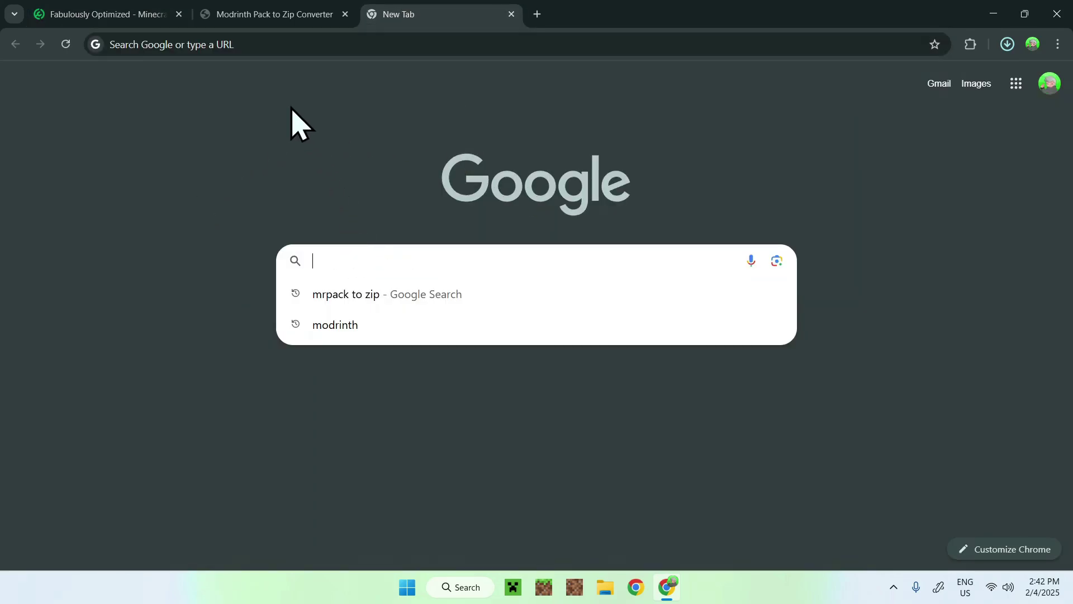
type("Fabric Minecraft")
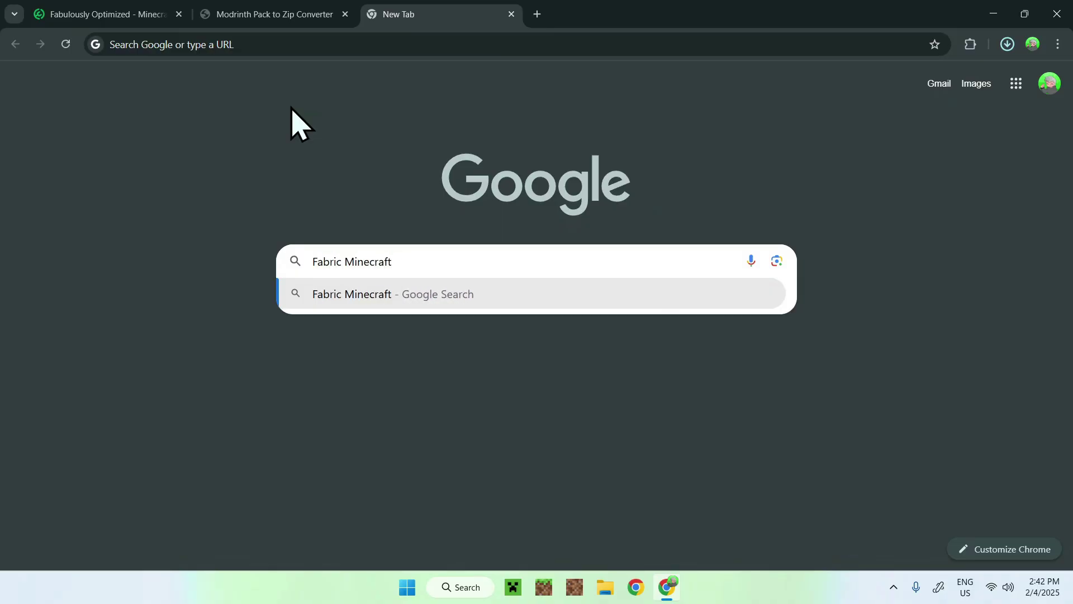
key("Return")
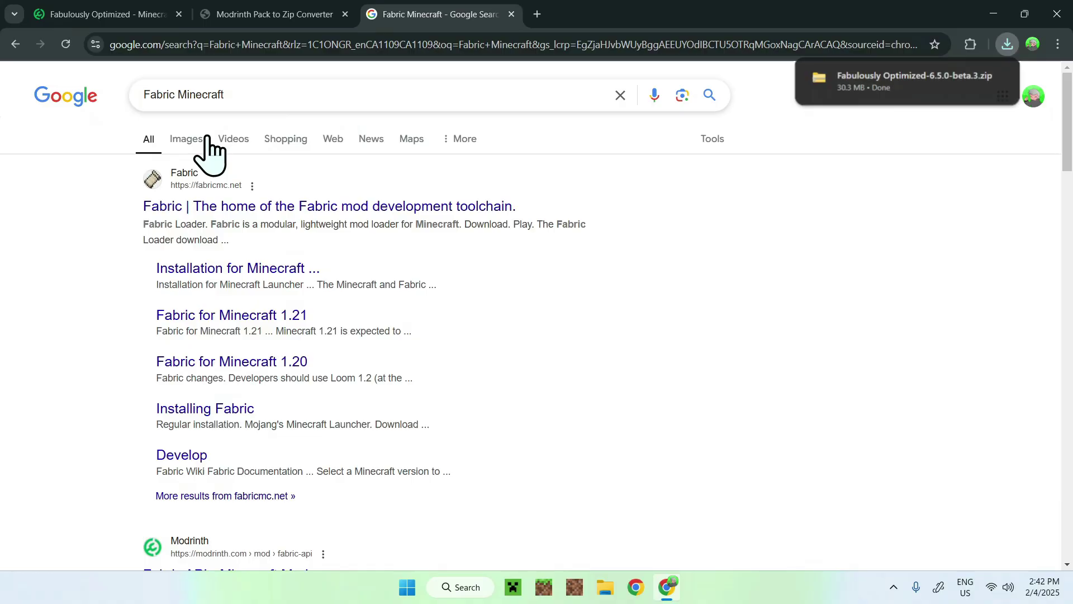
left_click(197, 207)
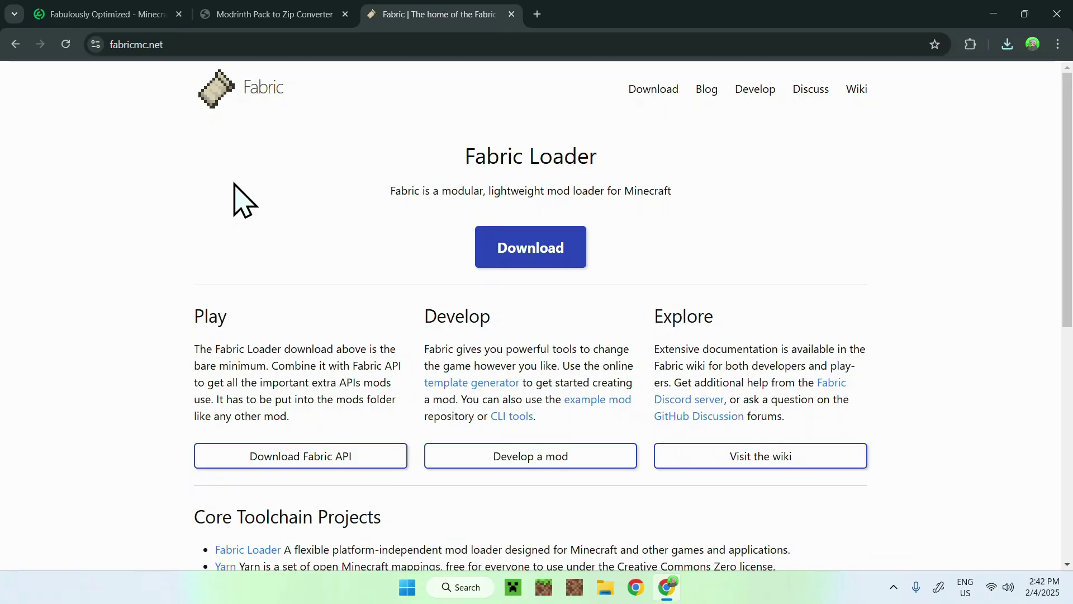
left_click(531, 258)
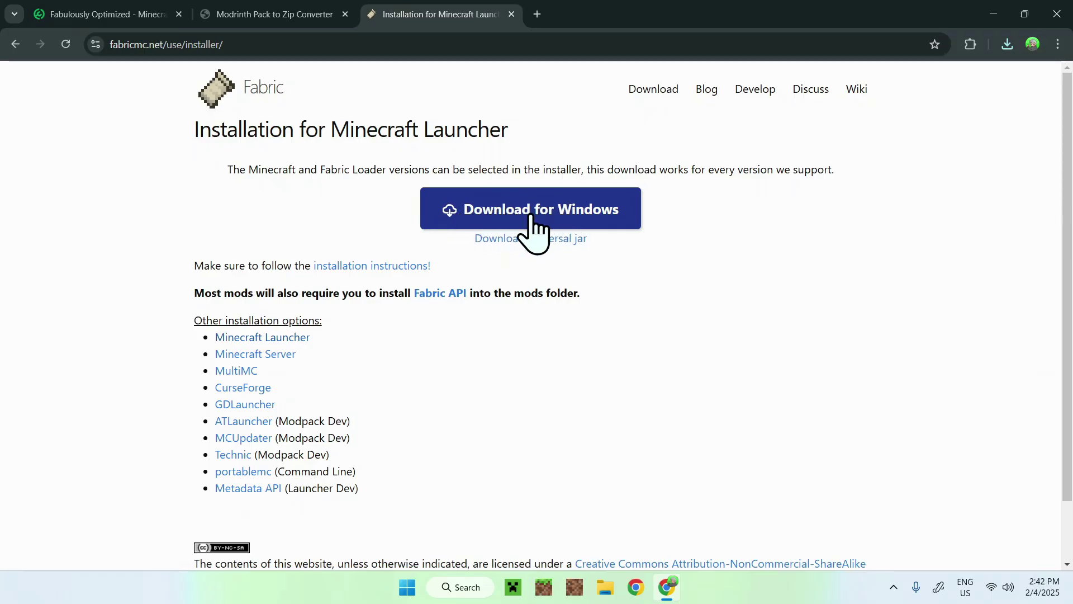
left_click(532, 225)
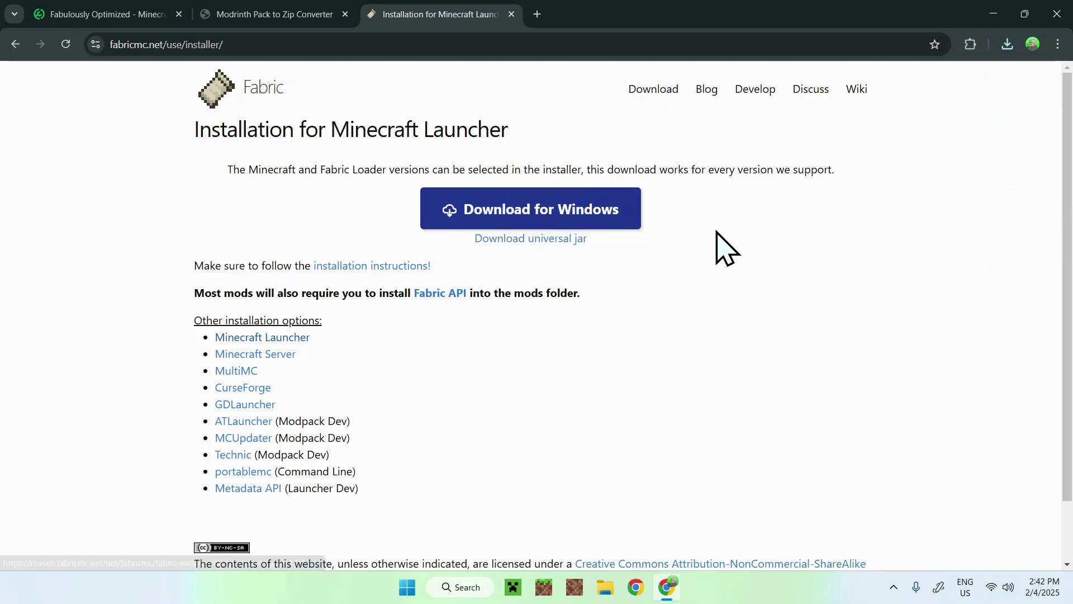
Step: Confirm the installer finished downloading, close Chrome and show the Downloads folder in File Explorer
left_click(1007, 44)
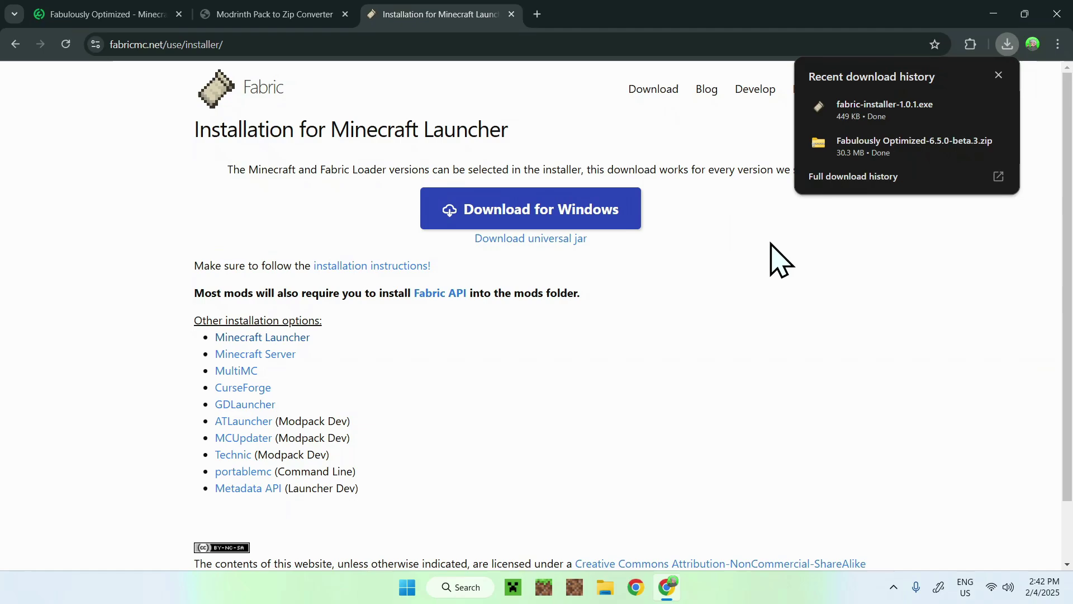
left_click(1056, 14)
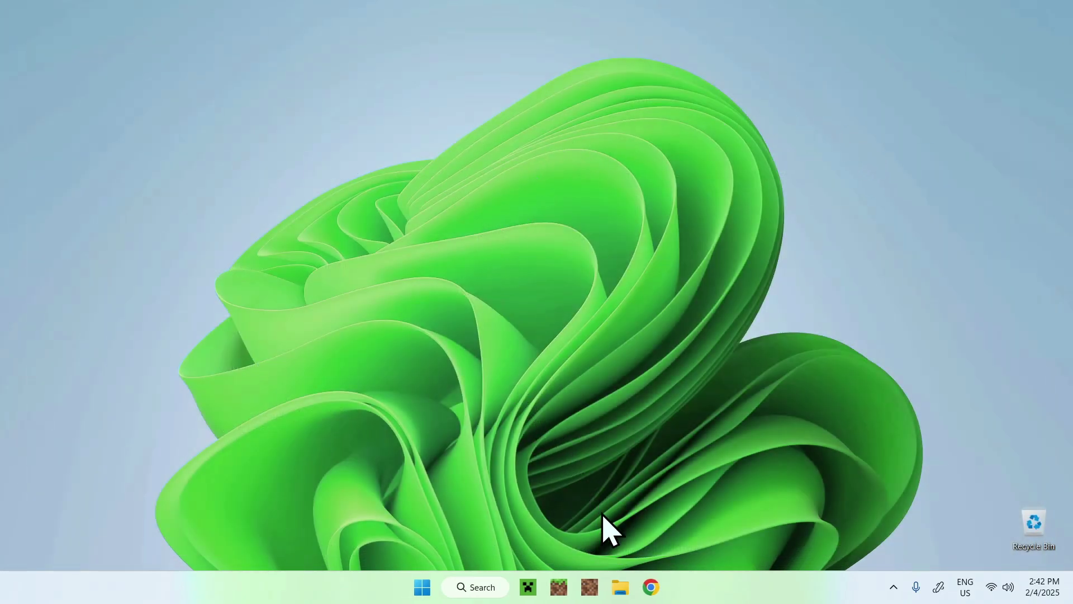
left_click(619, 584)
left_click(63, 201)
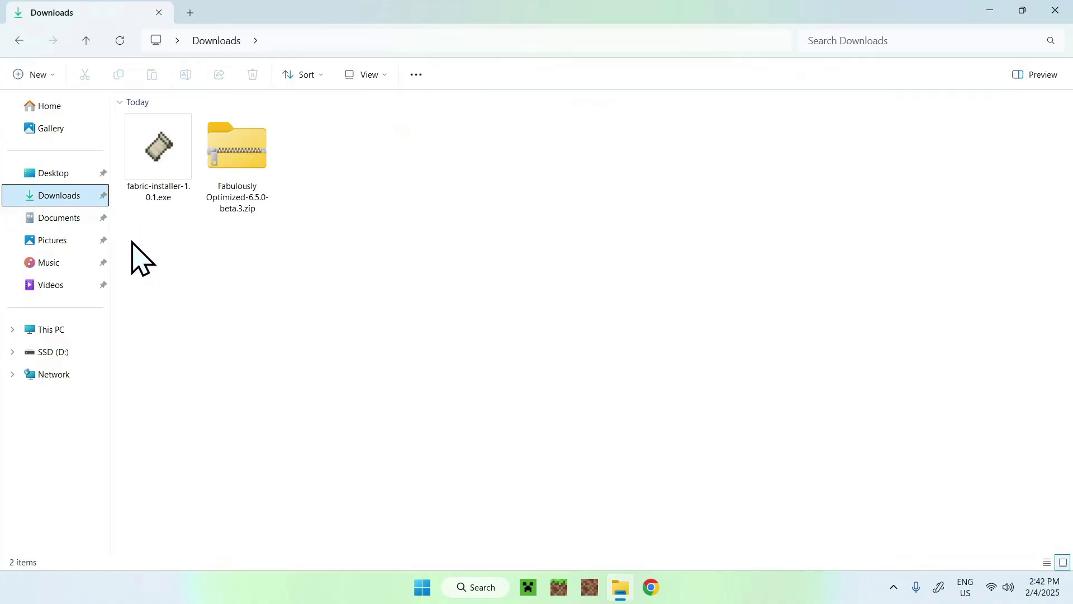
mouse_move(147, 227)
left_mouse_down()
mouse_move(170, 371)
mouse_move(154, 241)
mouse_move(304, 258)
mouse_move(180, 238)
left_mouse_up()
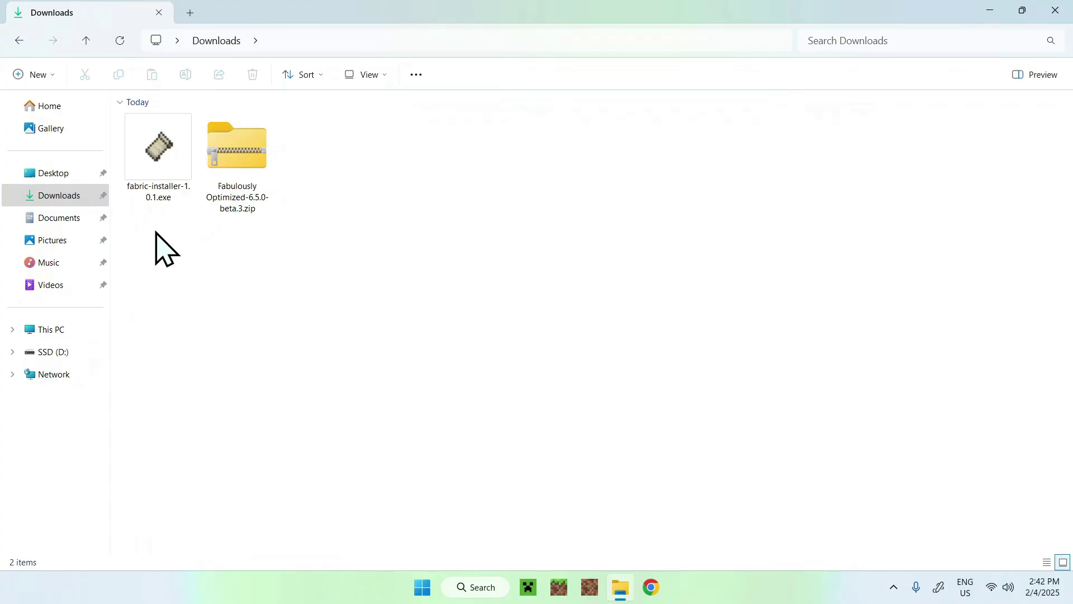
Step: Run fabric-installer-1.0.1.exe to install Fabric Loader 0.16.10 for Minecraft 1.21.4, then close it
double_click(151, 193)
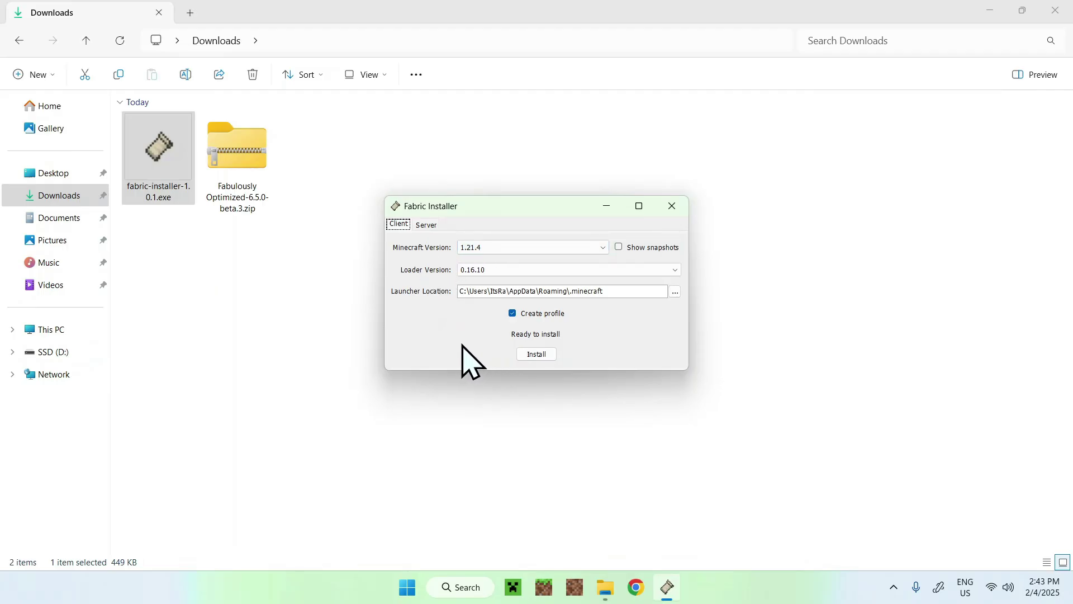
left_click(536, 356)
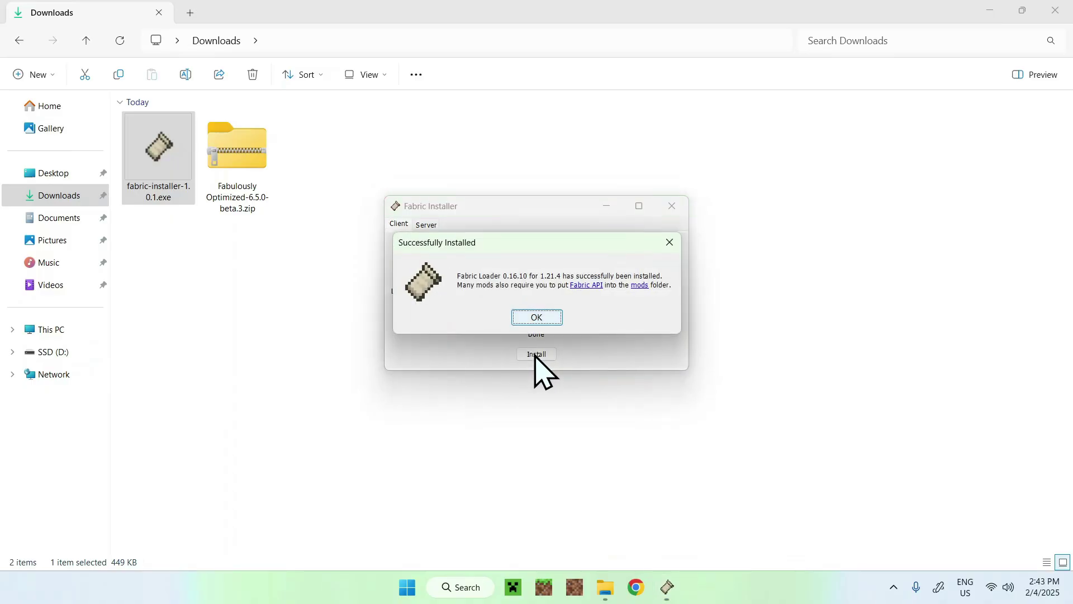
left_click(535, 320)
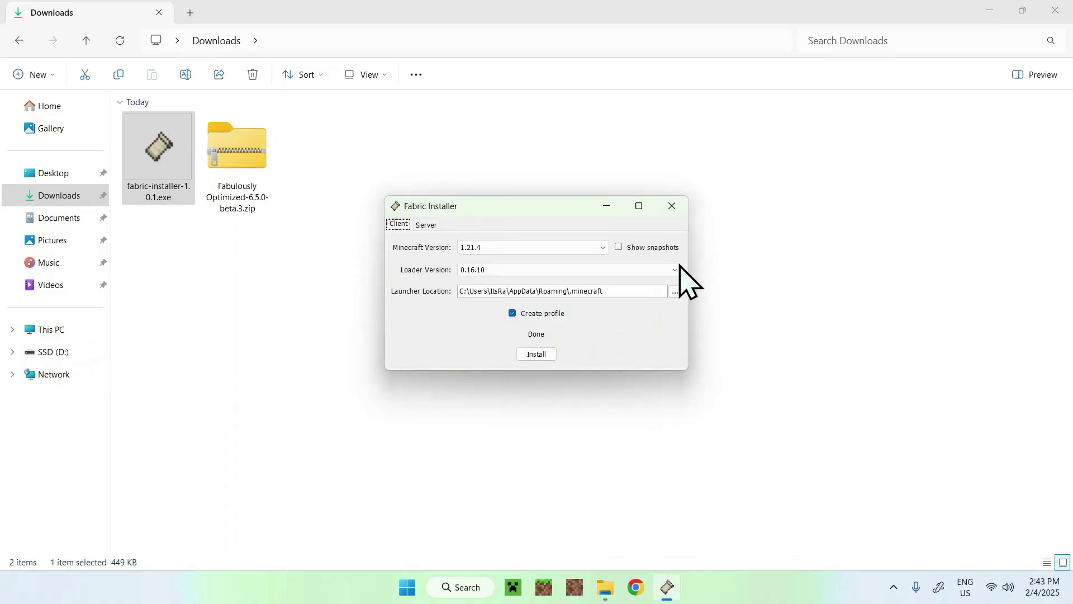
left_click(673, 207)
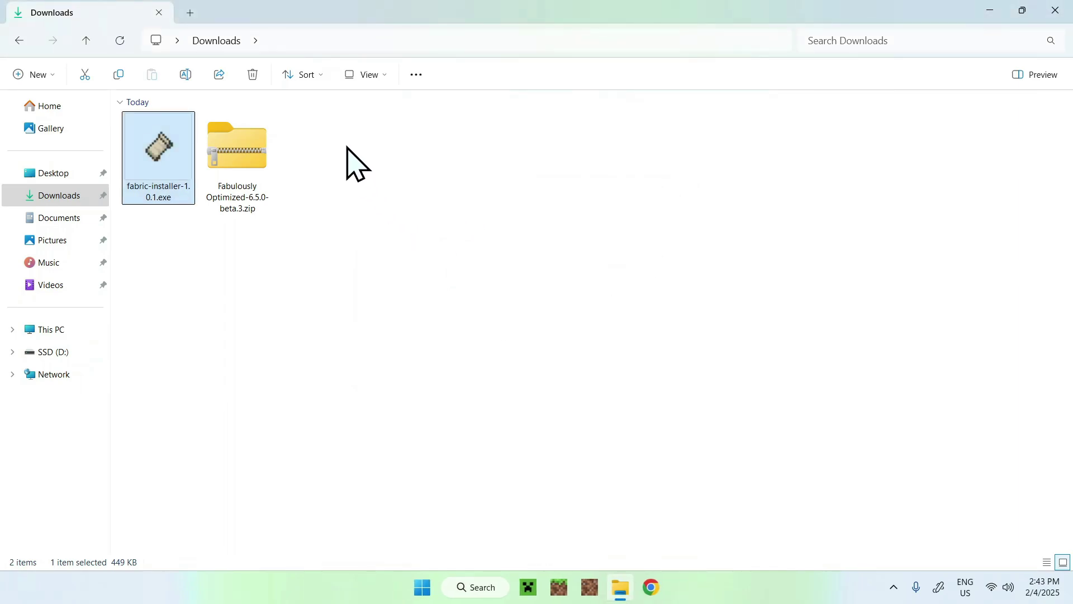
Step: Extract Fabulously Optimized-6.5.0-beta.3.zip into a same-named folder, then go back to Downloads
left_click(237, 158)
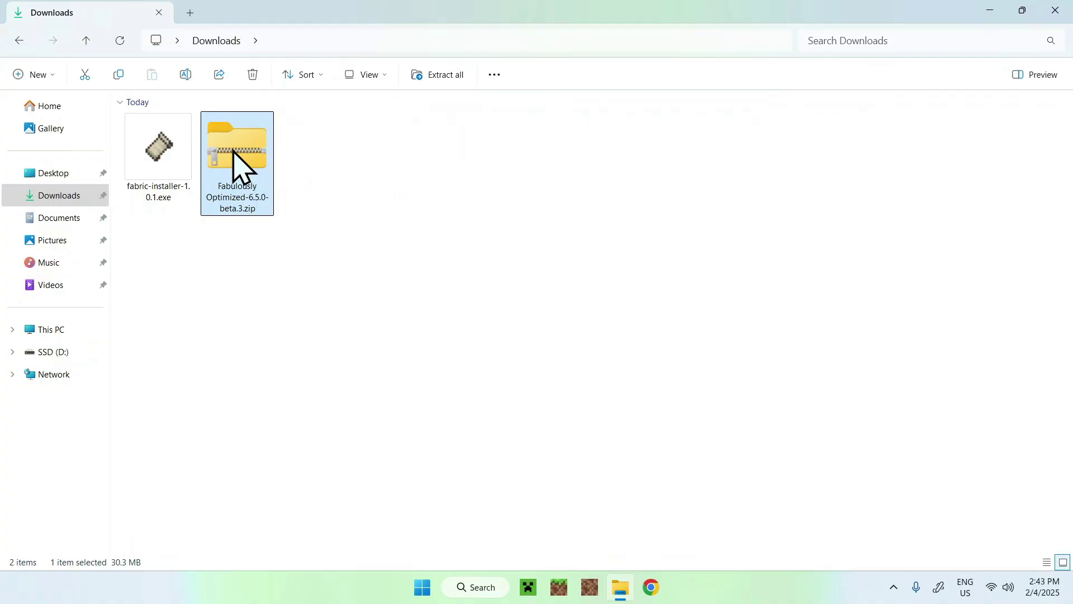
right_click(239, 167)
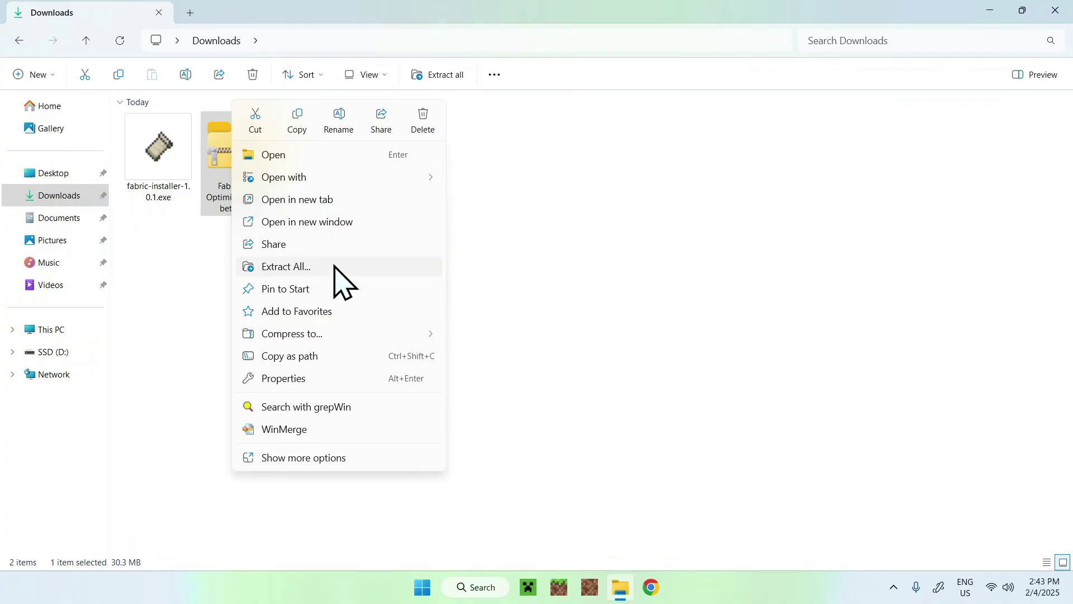
left_click(331, 268)
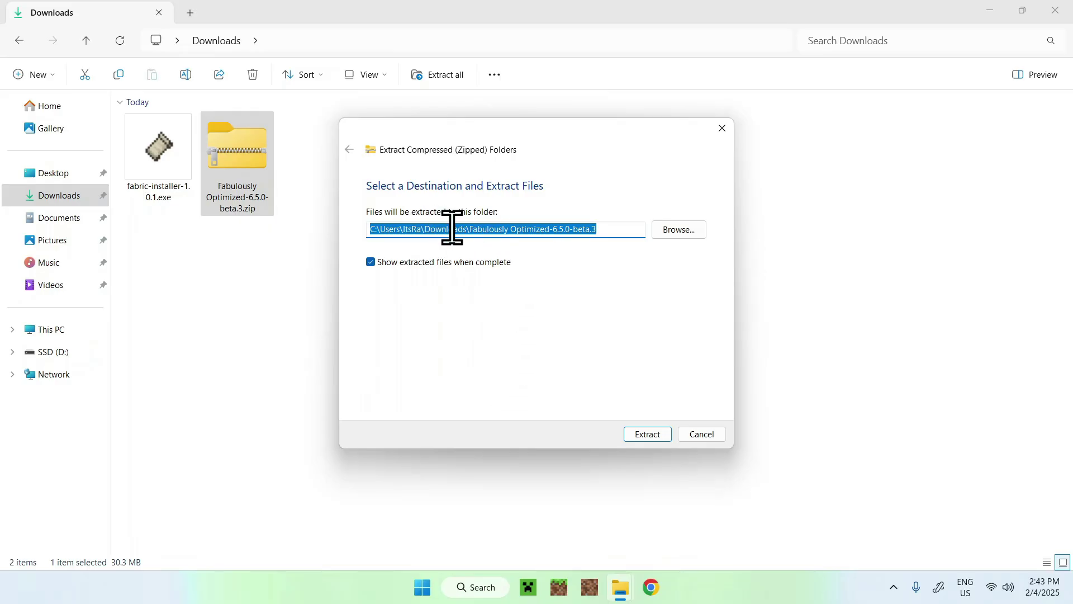
left_click(643, 435)
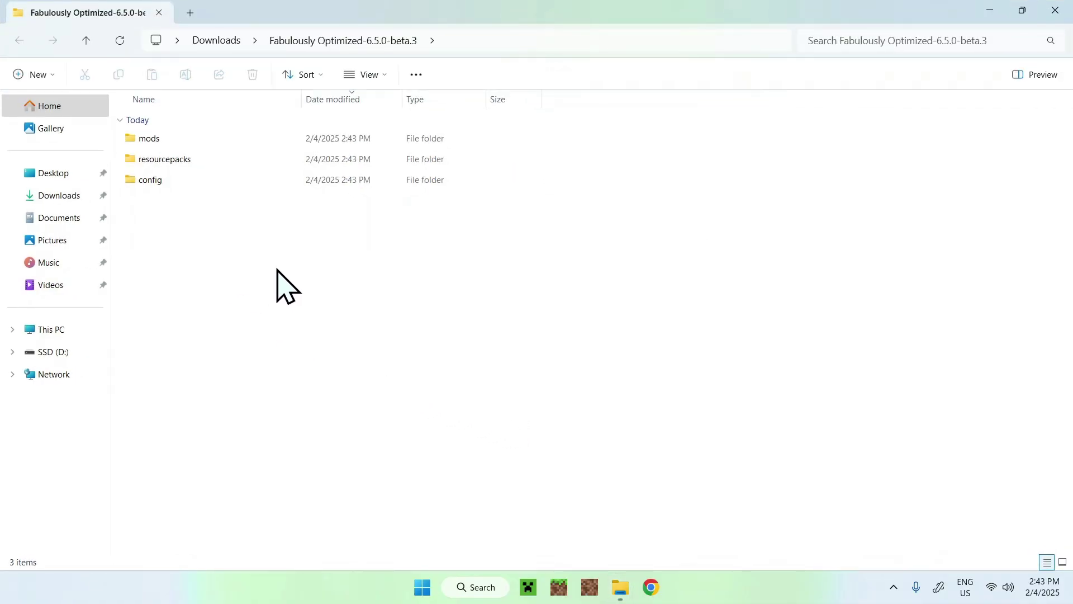
left_click(74, 197)
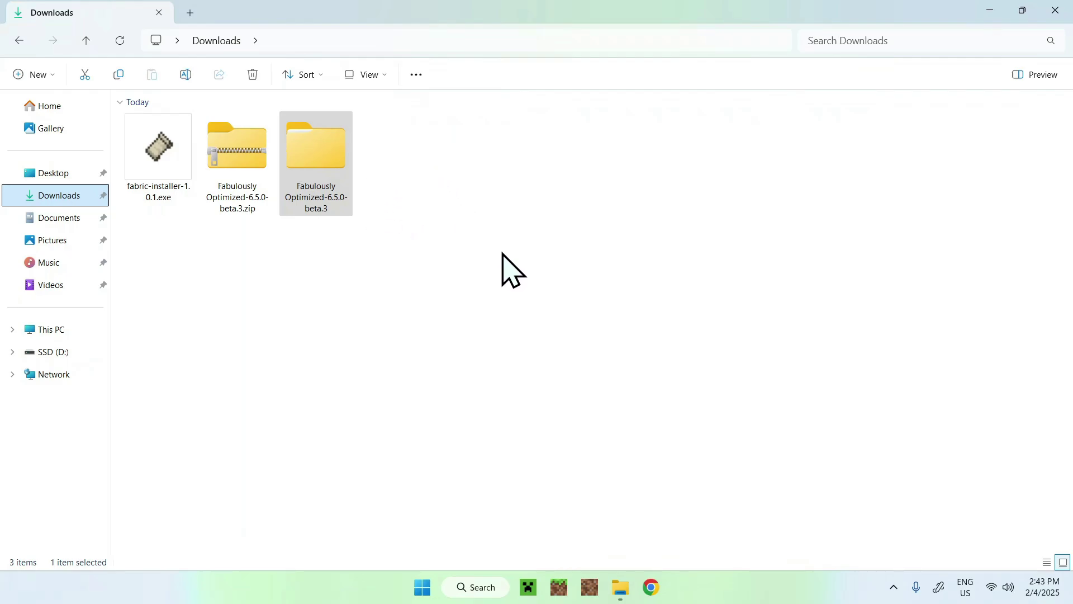
Step: Open the fabric-loader-1.21.4 installation's .minecraft folder from the launcher's Installations list
left_click(528, 587)
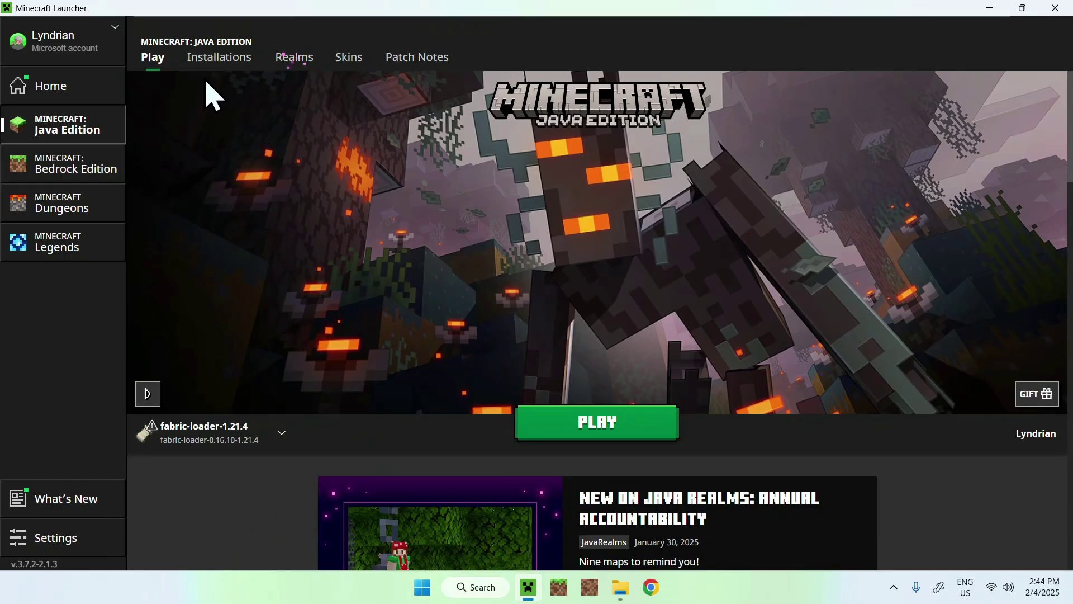
left_click(213, 58)
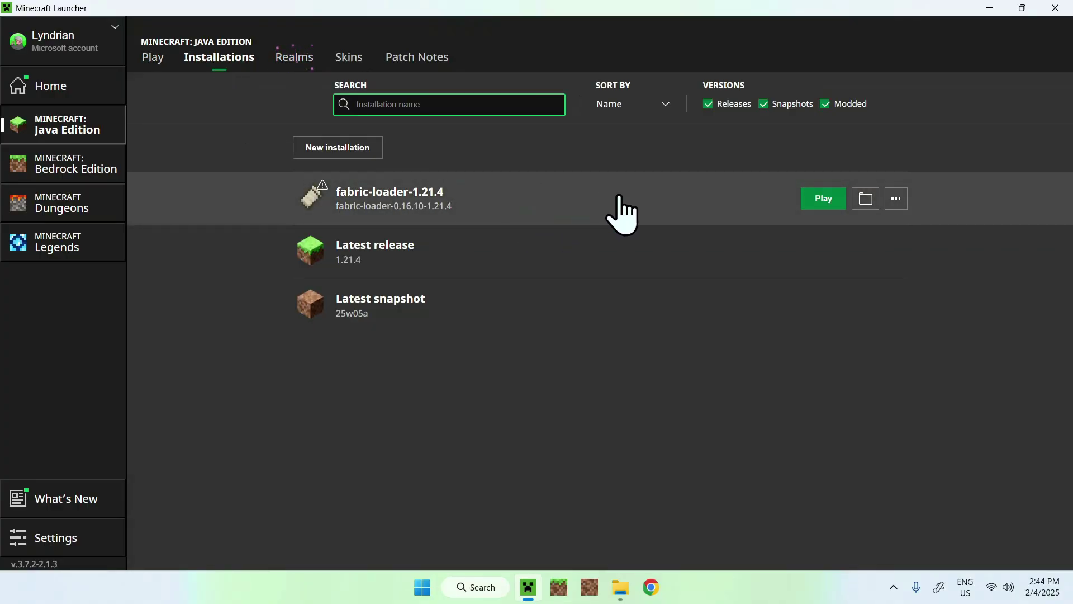
left_click(861, 200)
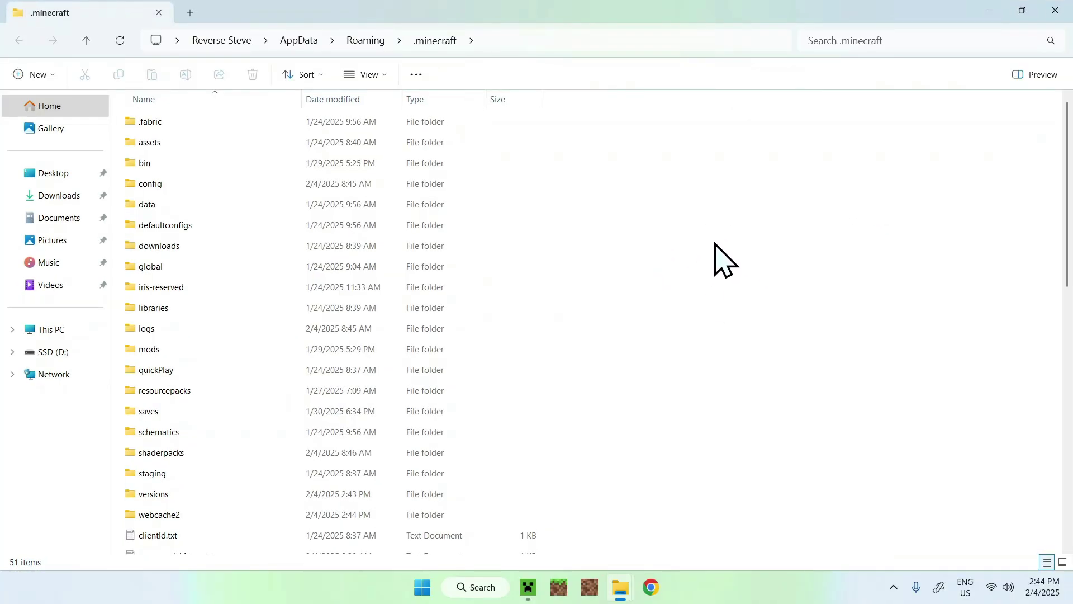
Step: Copy the mods, resourcepacks and config folders from the Fabulously Optimized folder into .minecraft
left_click(56, 197)
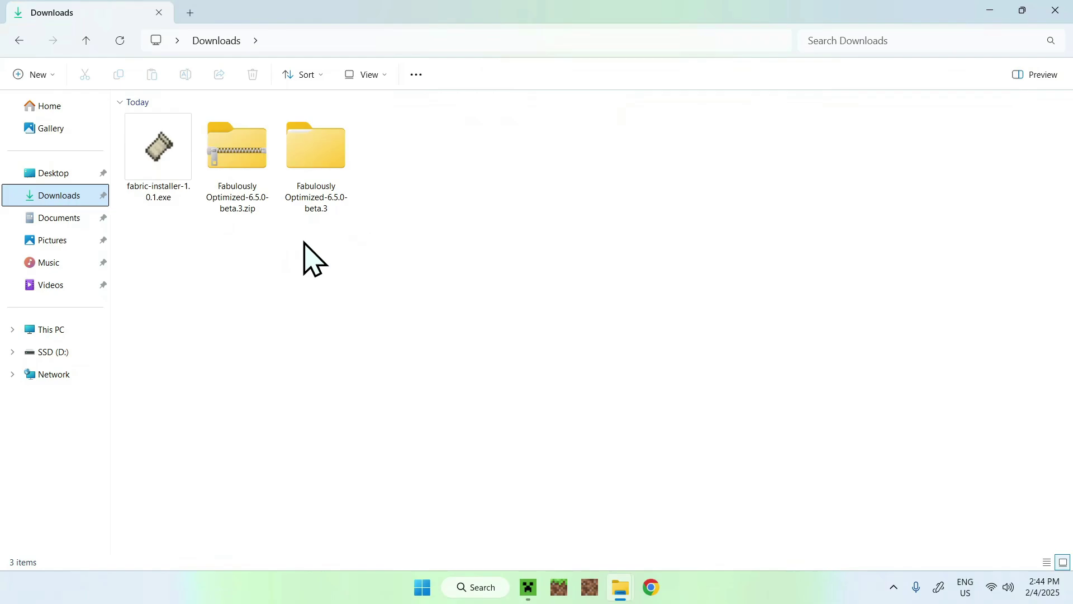
double_click(315, 165)
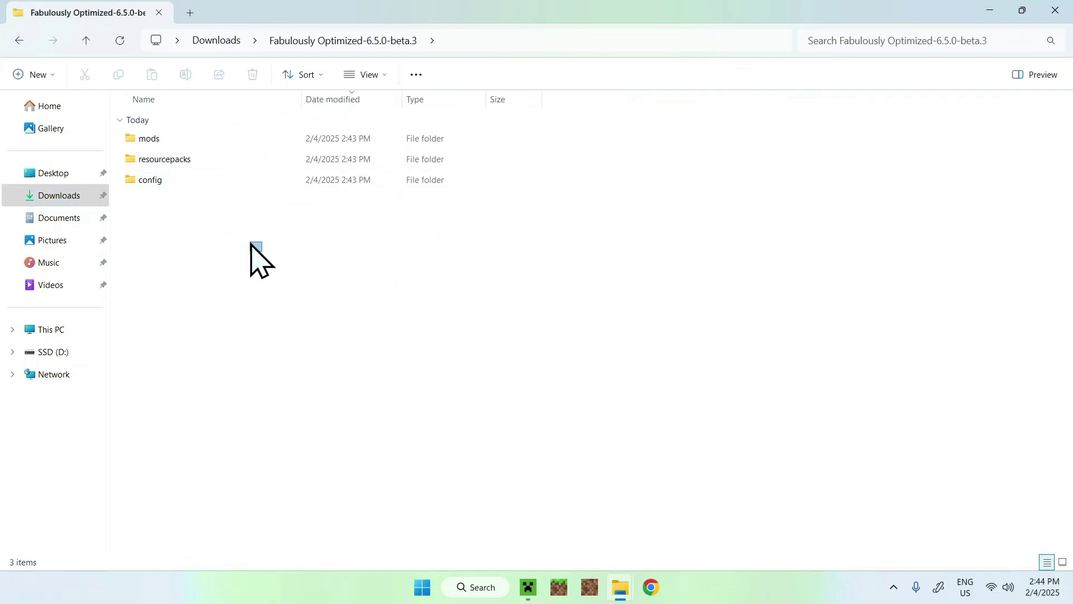
left_click_drag(251, 244, 183, 141)
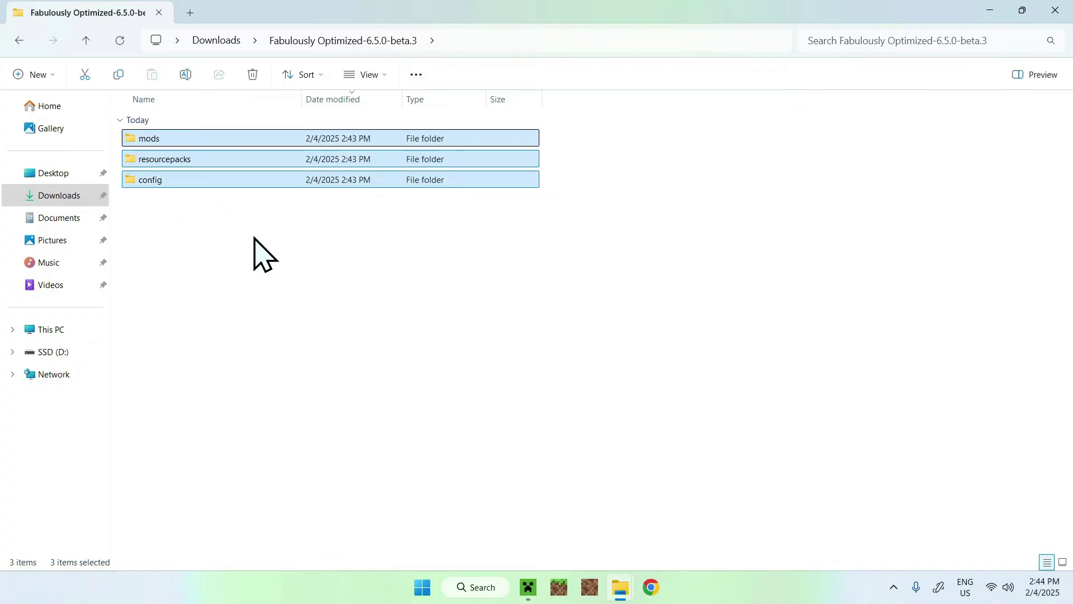
left_click(121, 83)
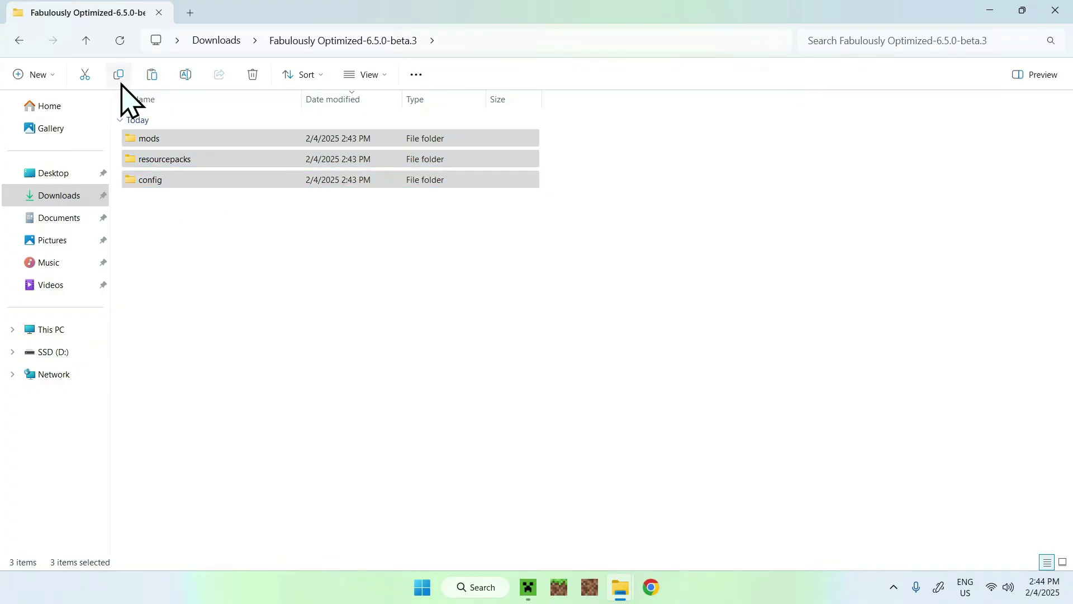
left_click(18, 40)
left_click(19, 40)
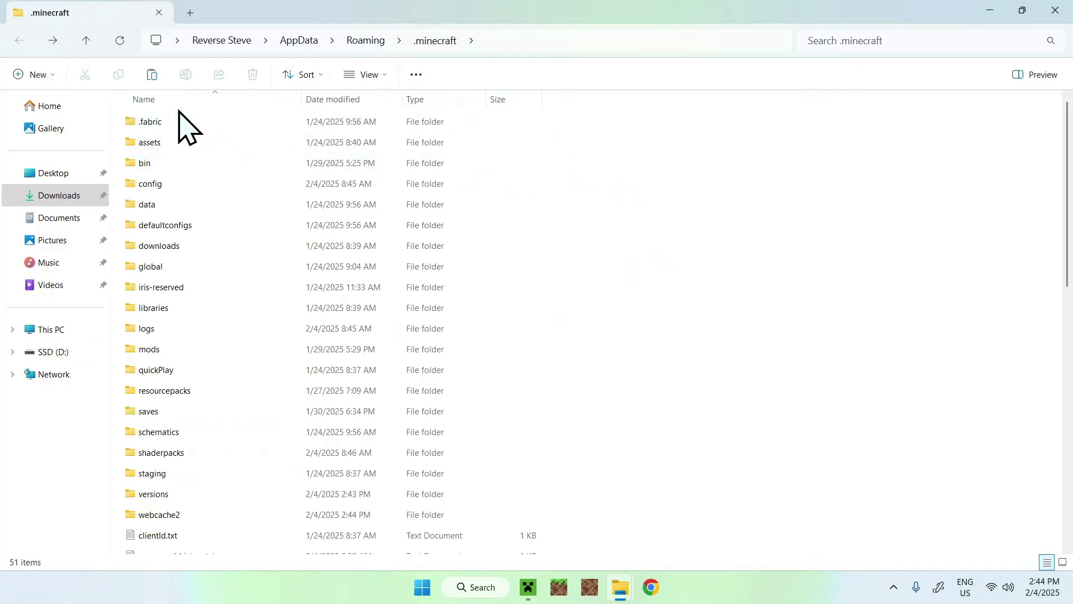
left_click(151, 74)
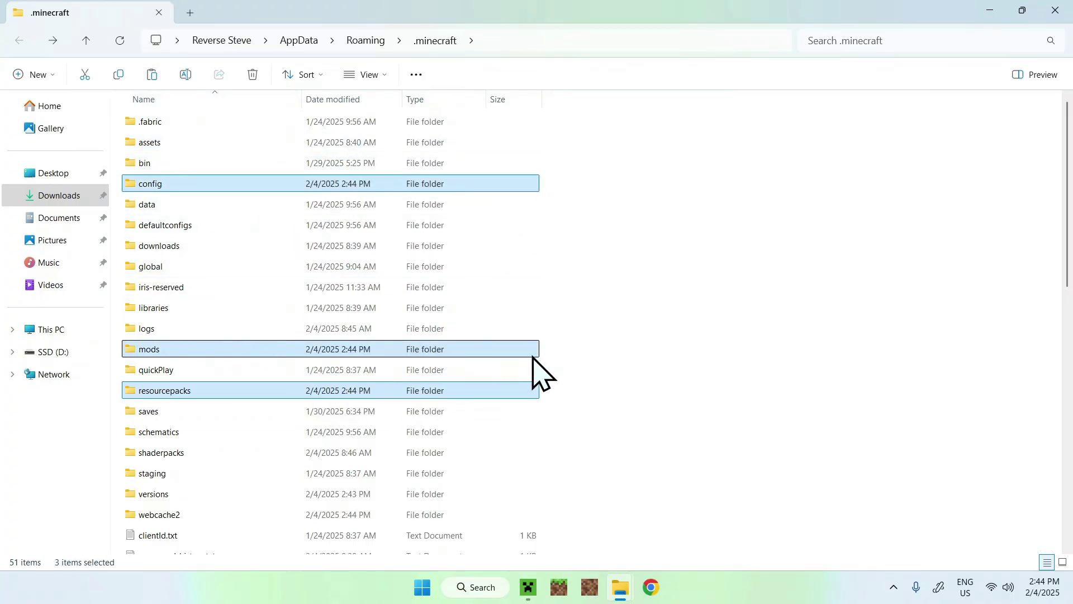
left_click(574, 253)
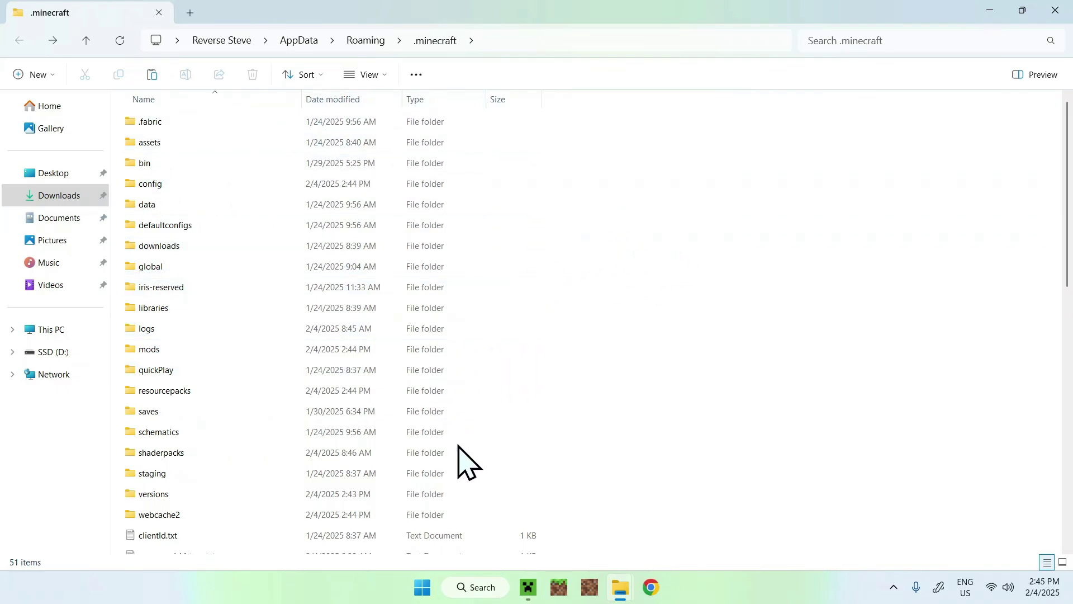
Step: Launch fabric-loader-1.21.4 from the Play tab, accepting the 'I understand the risks' warning
left_click(527, 585)
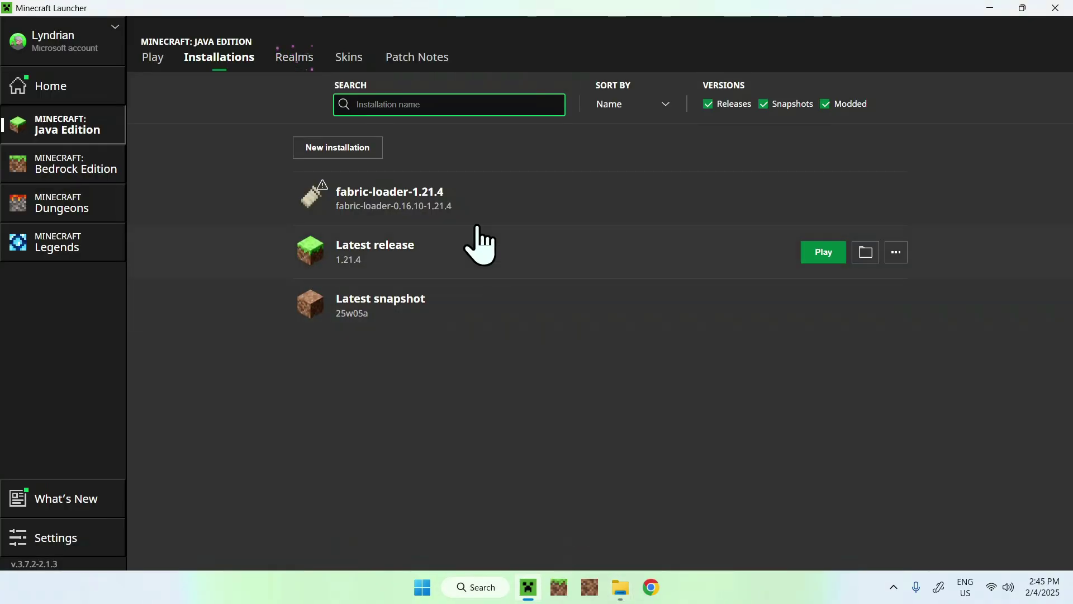
left_click(154, 60)
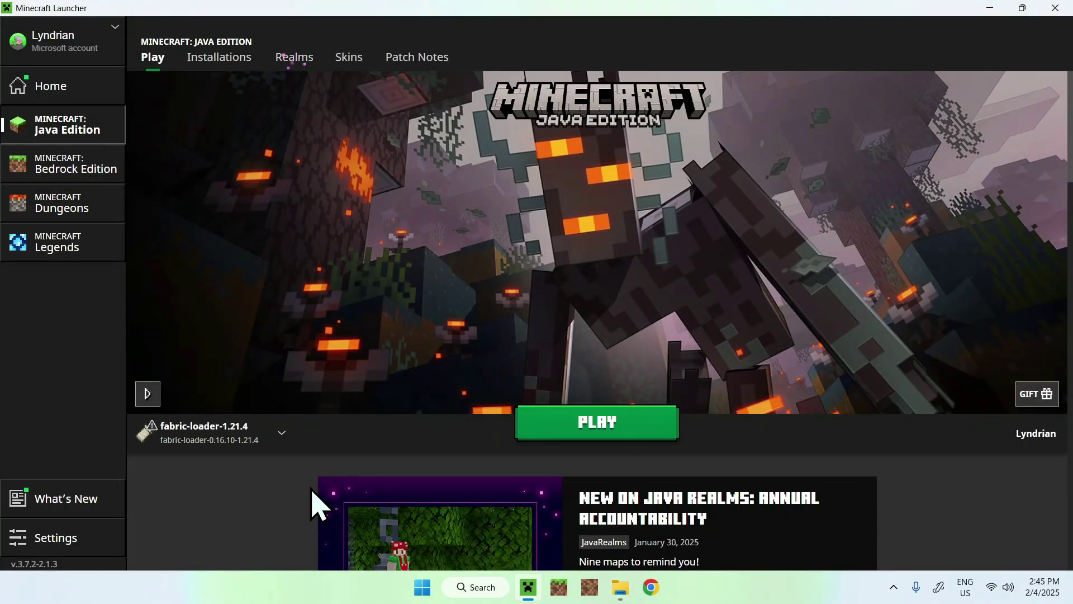
left_click(596, 437)
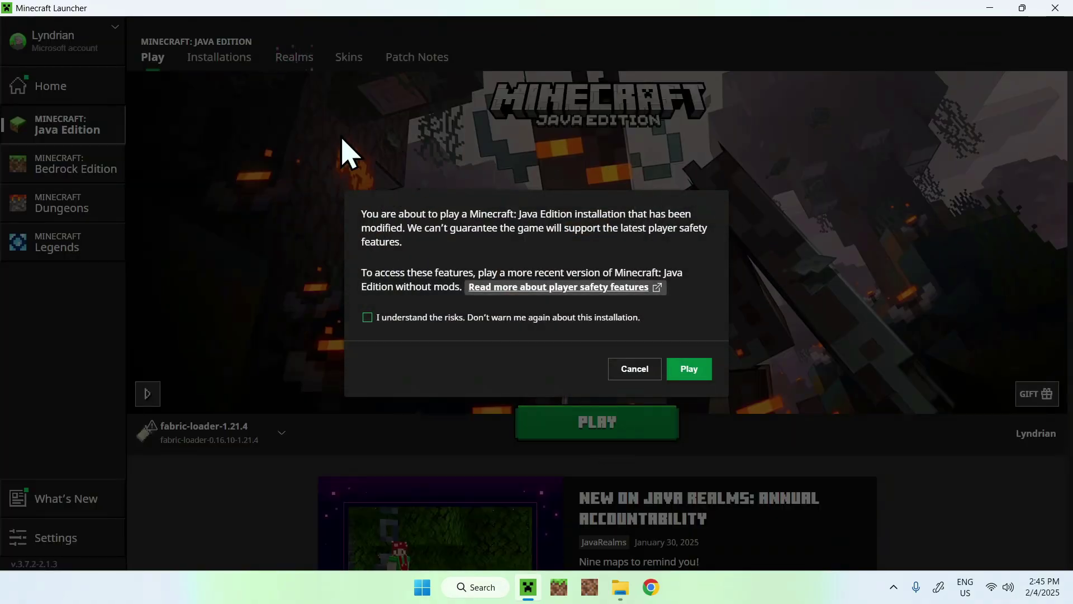
left_click(374, 319)
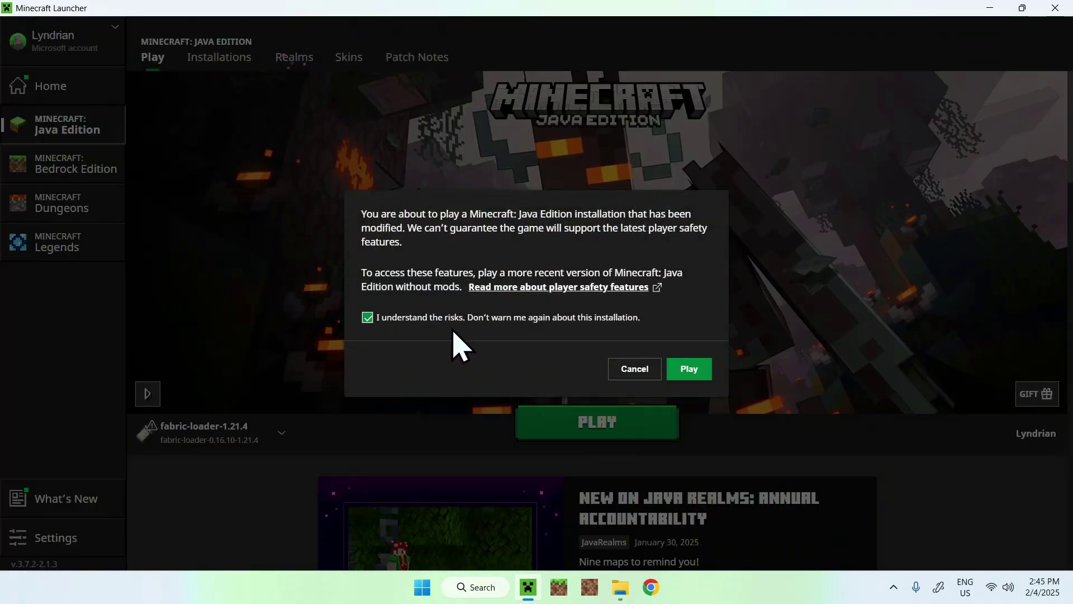
left_click(693, 370)
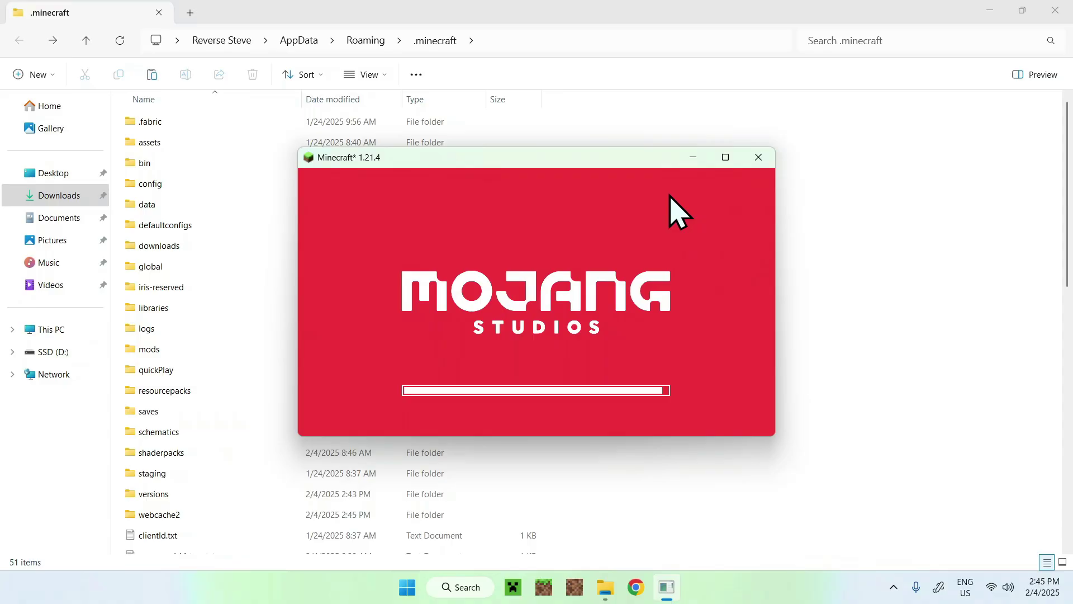
Step: Maximize the Minecraft window and load a world from the Singleplayer list
left_click(725, 157)
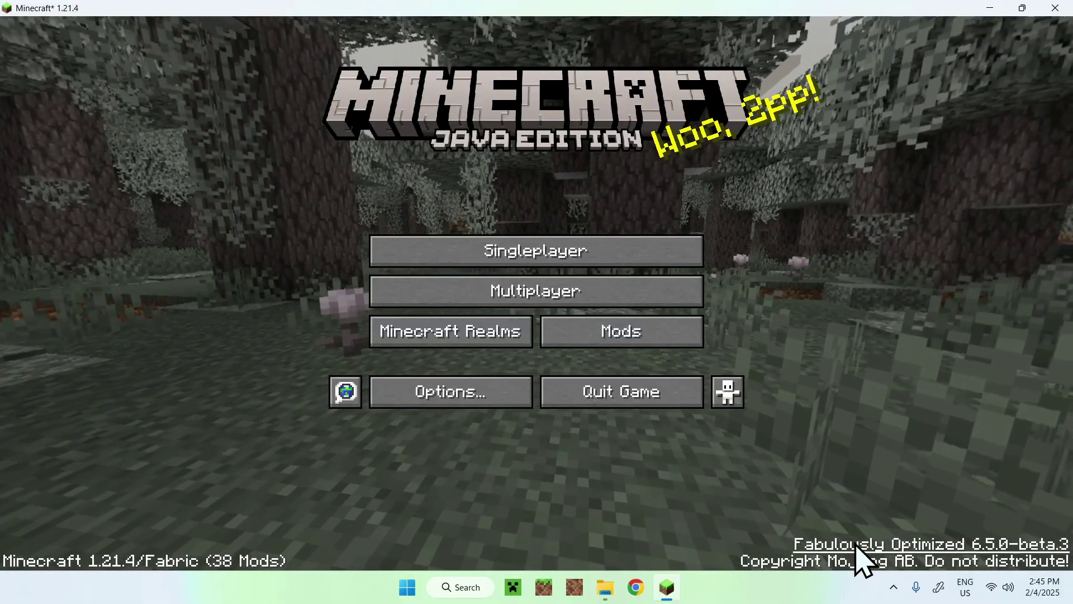
left_click(549, 250)
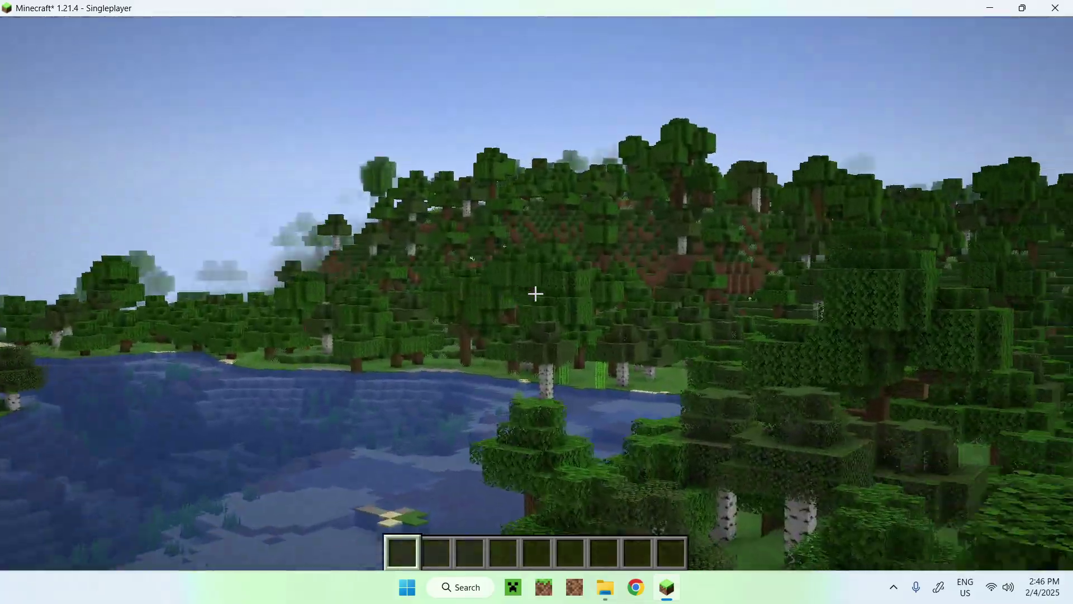
mouse_move(535, 294)
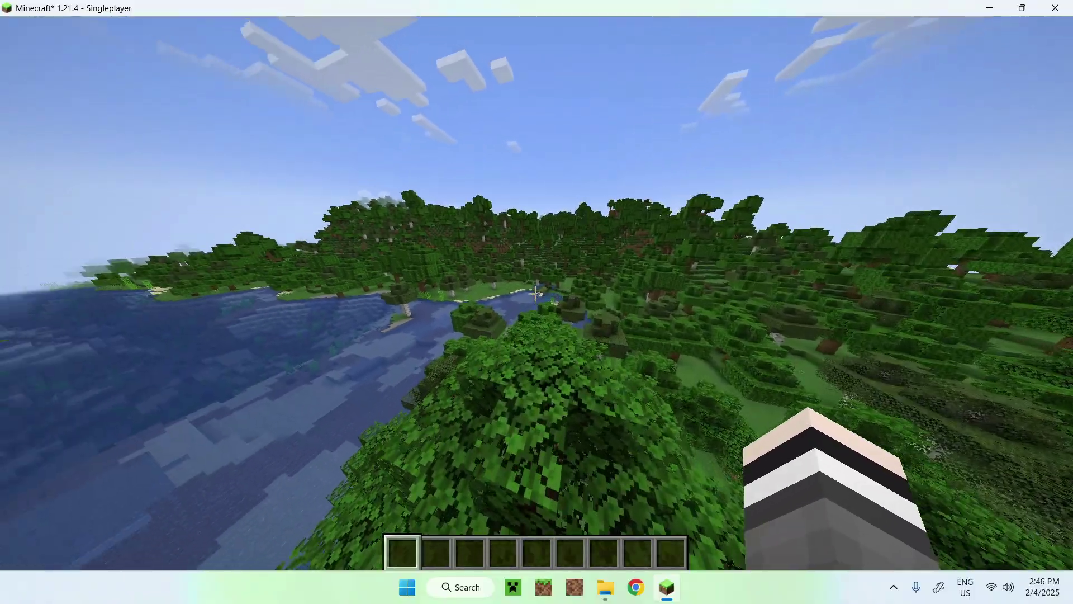
Step: Pause the game and go to Video Settings through Options
key("Escape")
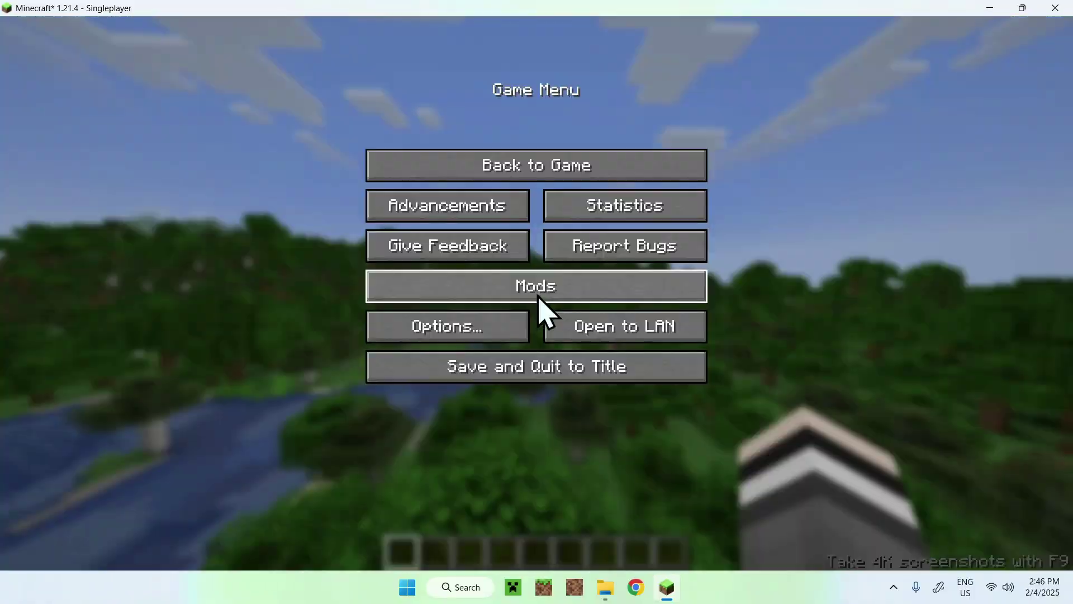
left_click(430, 335)
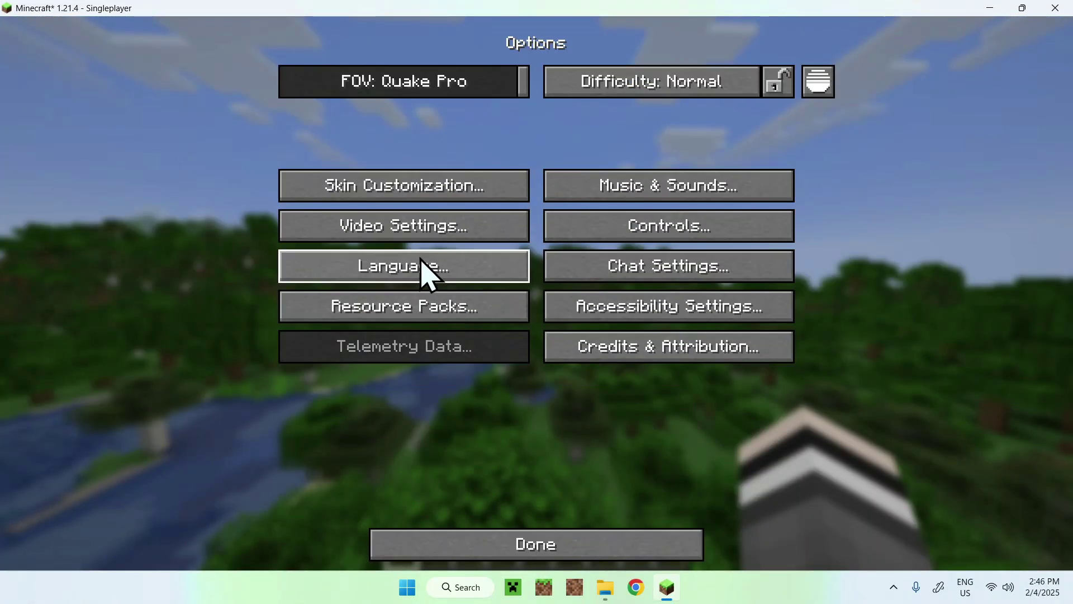
left_click(398, 237)
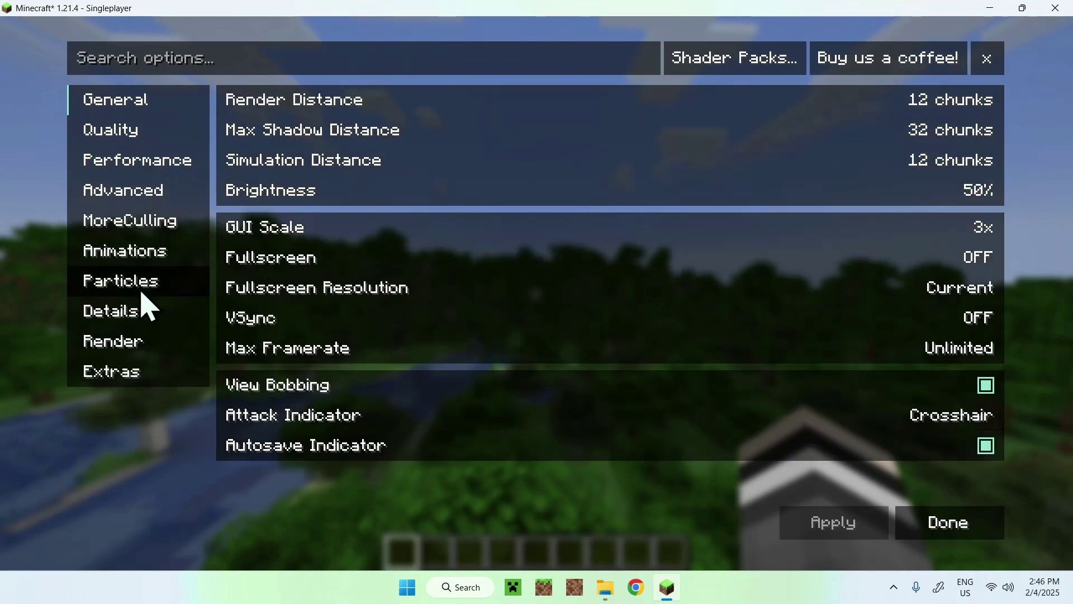
Step: Browse the Advanced and Particles video settings pages, then view the Shader Packs list
left_click(138, 159)
left_click(142, 190)
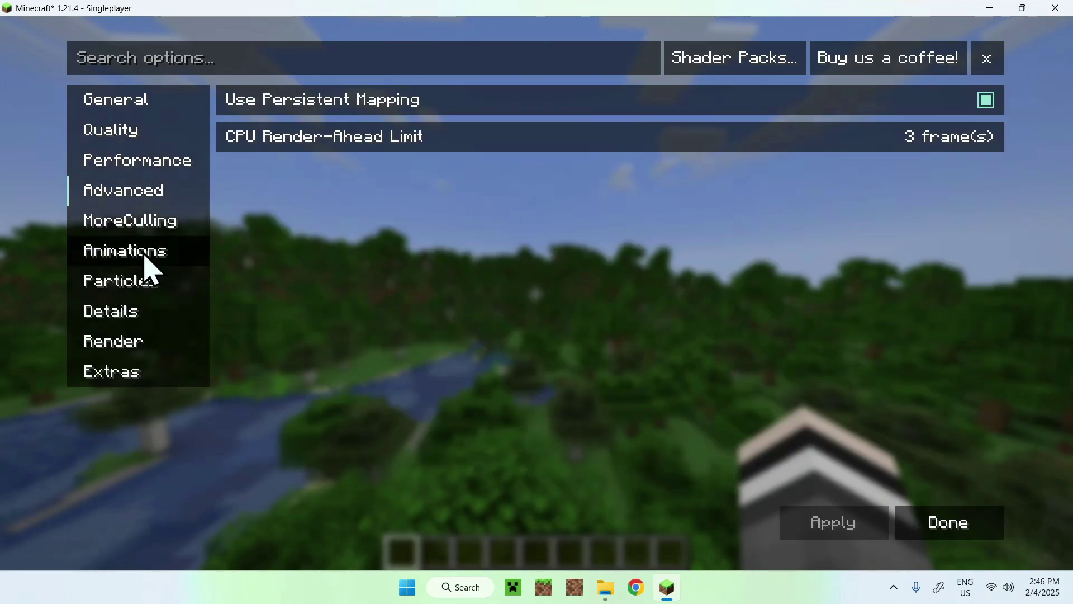
left_click(143, 279)
left_click(141, 110)
left_click(124, 285)
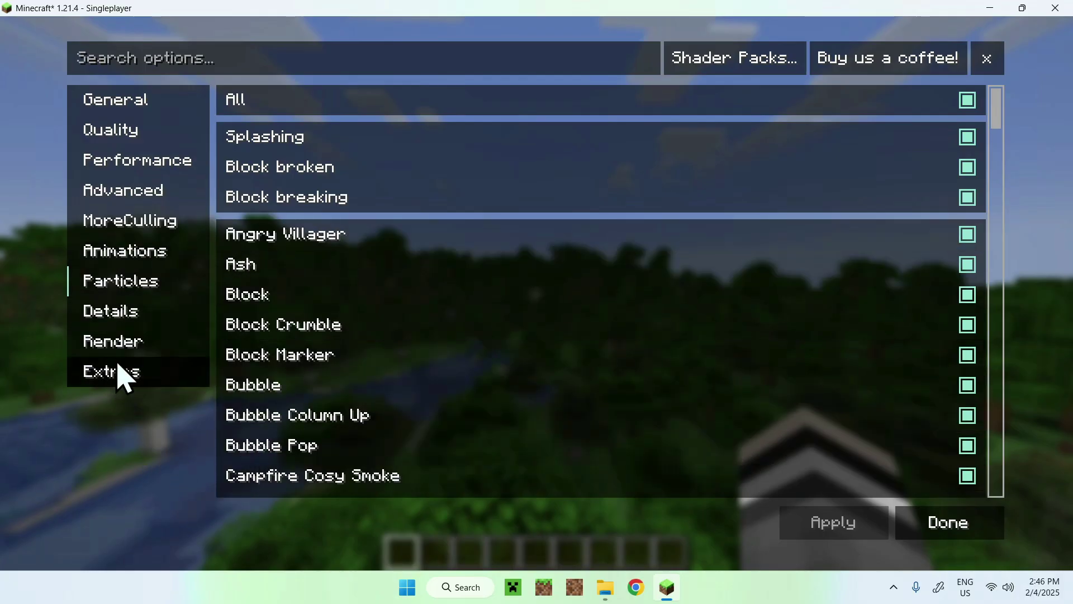
left_click(693, 66)
Step: Close the menus, walk through the forest toward the river, and switch to third-person view
key("Escape")
key("Escape")
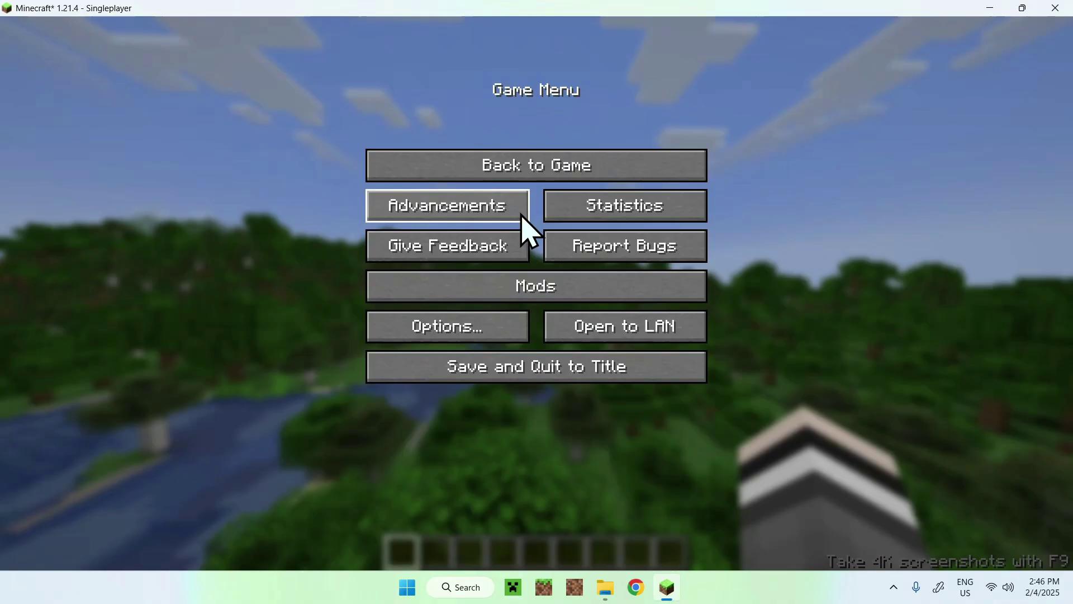
key("Escape")
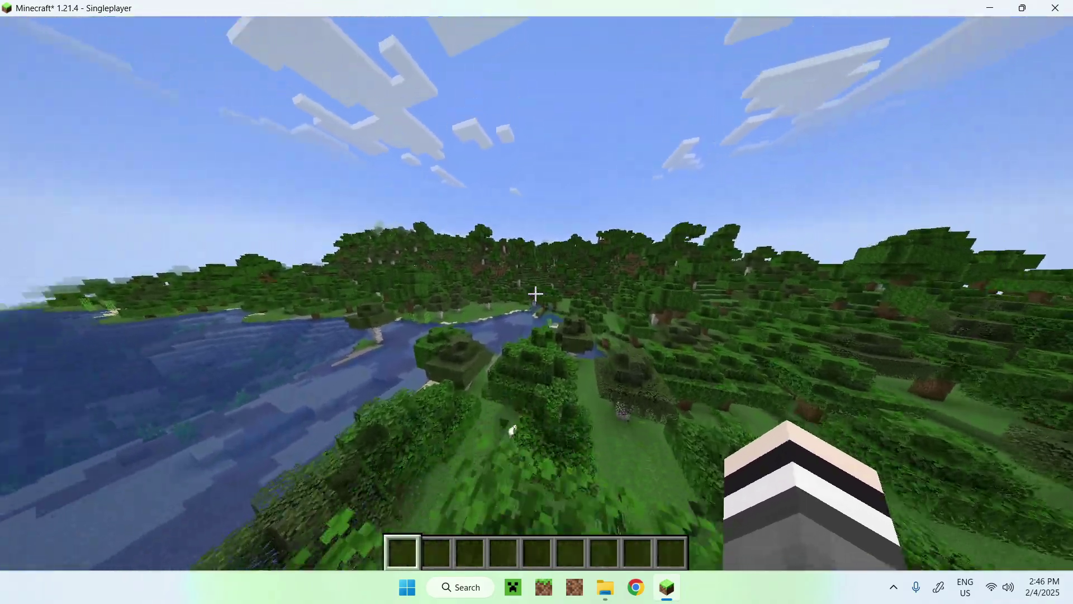
key("w")
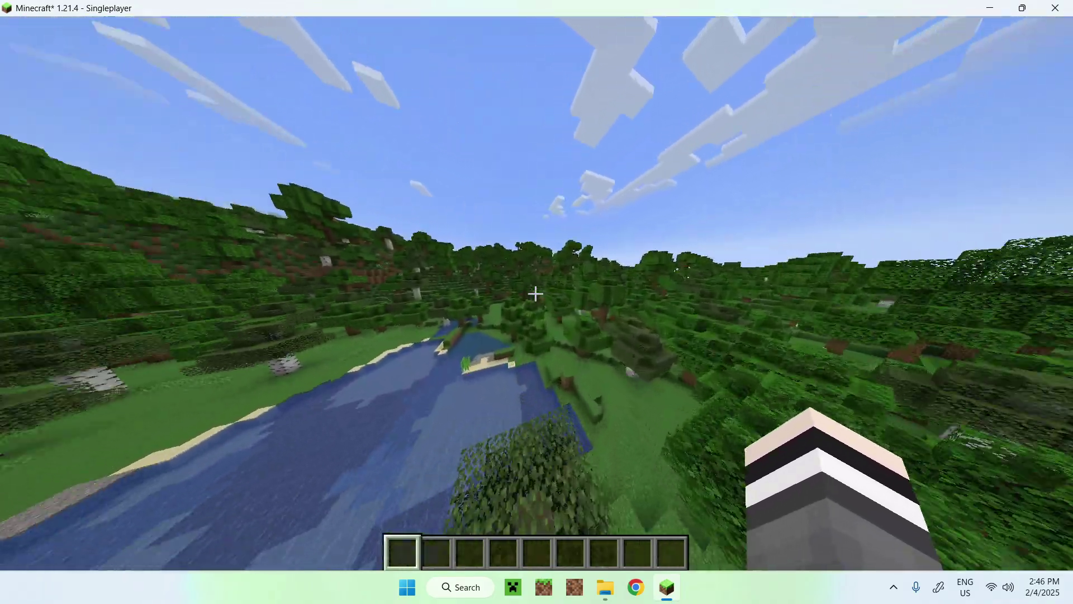
key("w")
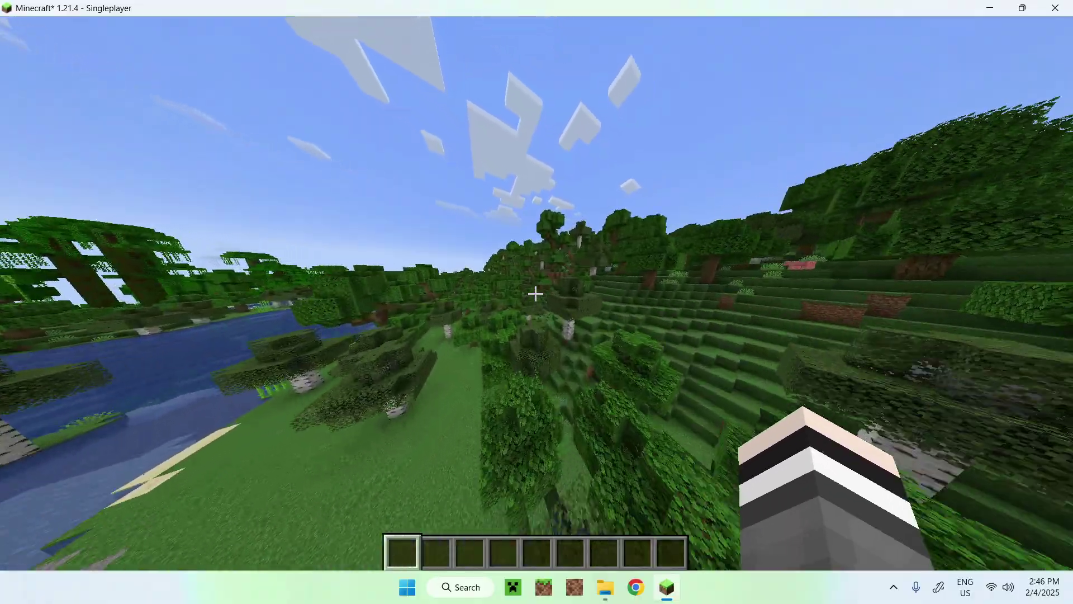
key("w")
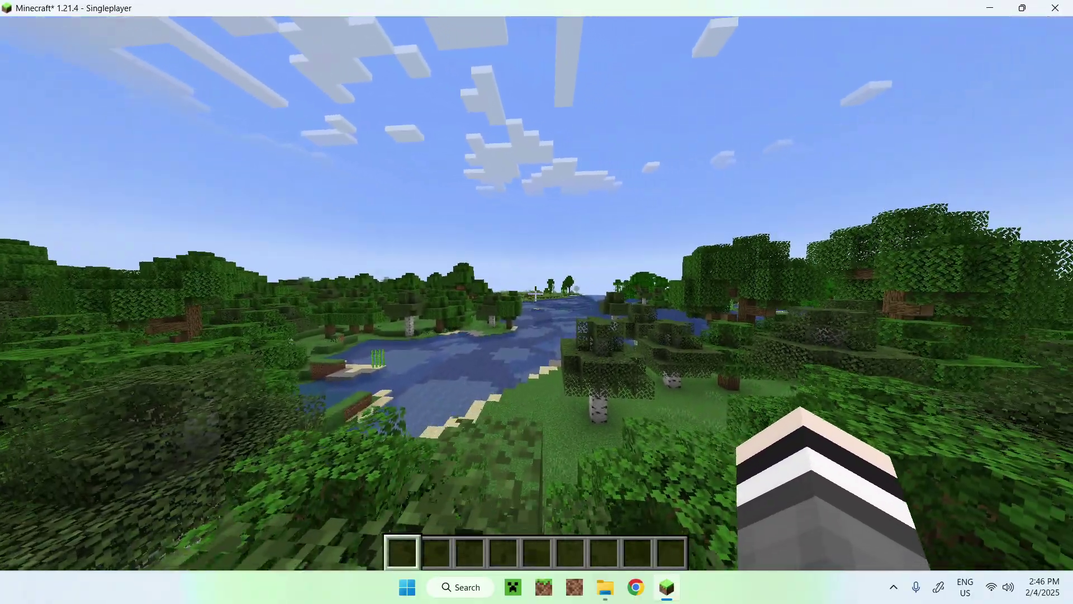
key("F5")
key("F5")
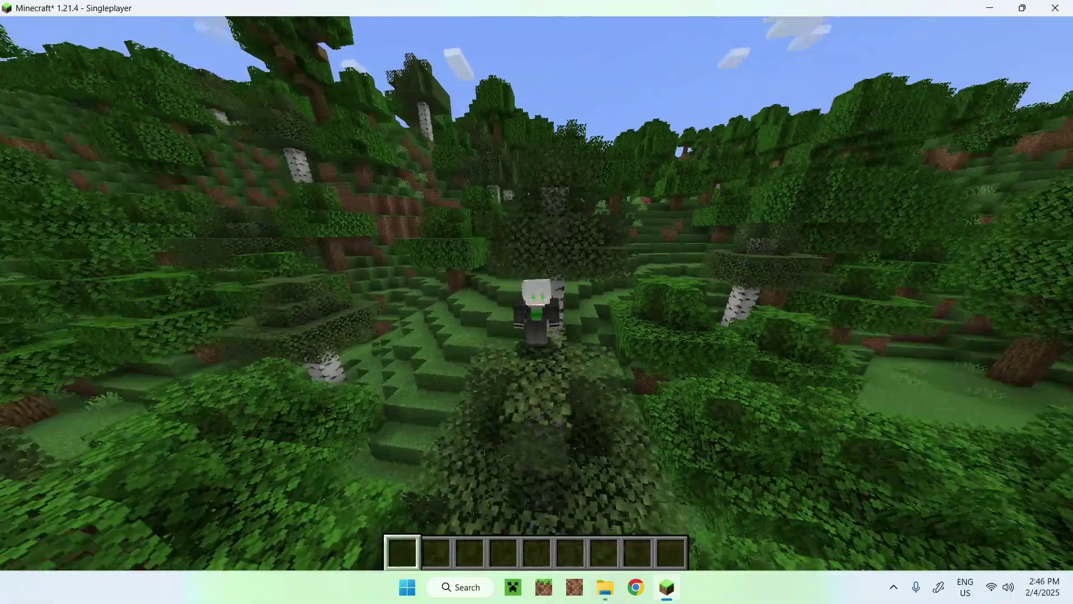
mouse_move(537, 302)
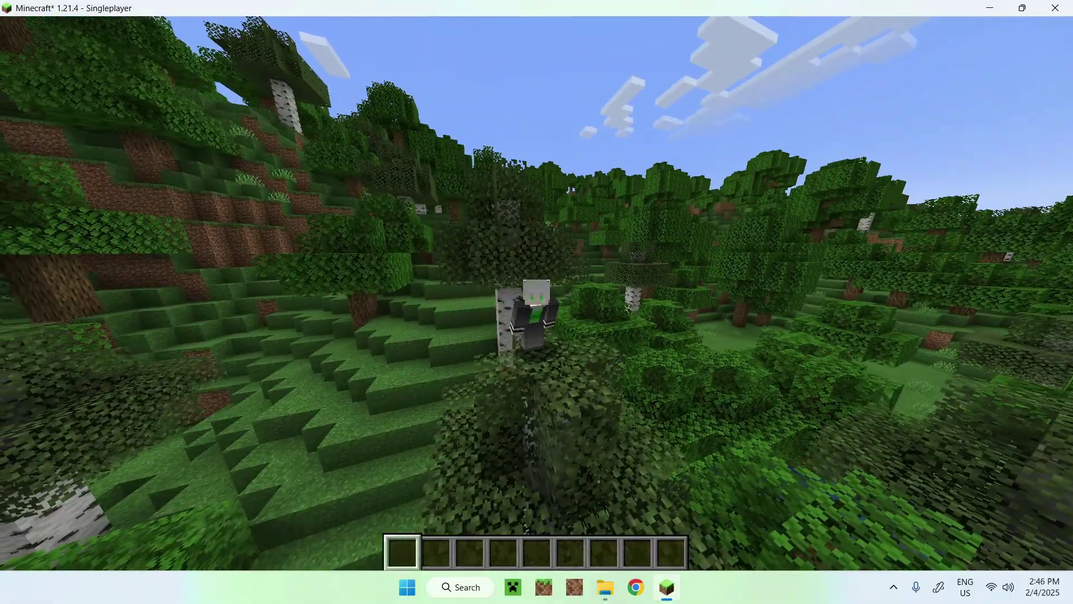